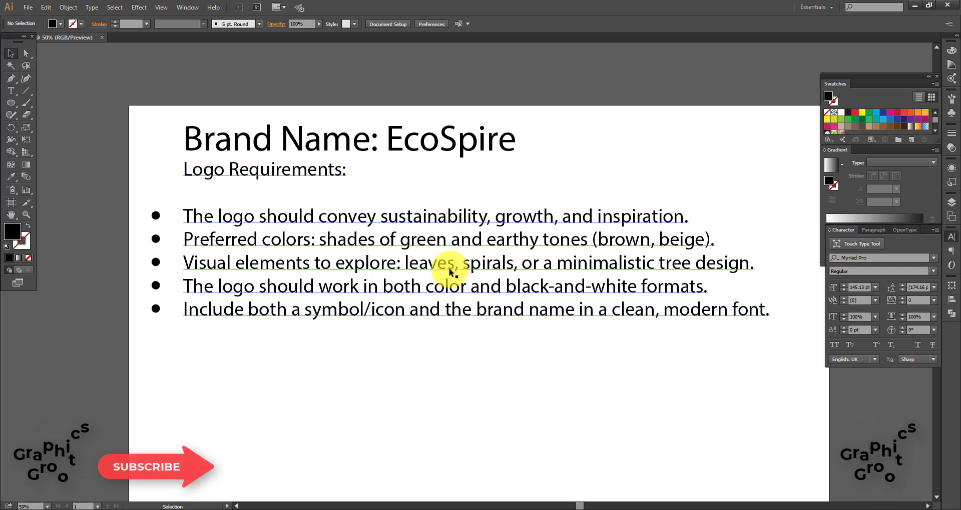
Step: Delete the logo requirements text and its five bullet dots, keeping only the brand name line
left_click(446, 269)
key("Delete")
left_click_drag(139, 204, 225, 325)
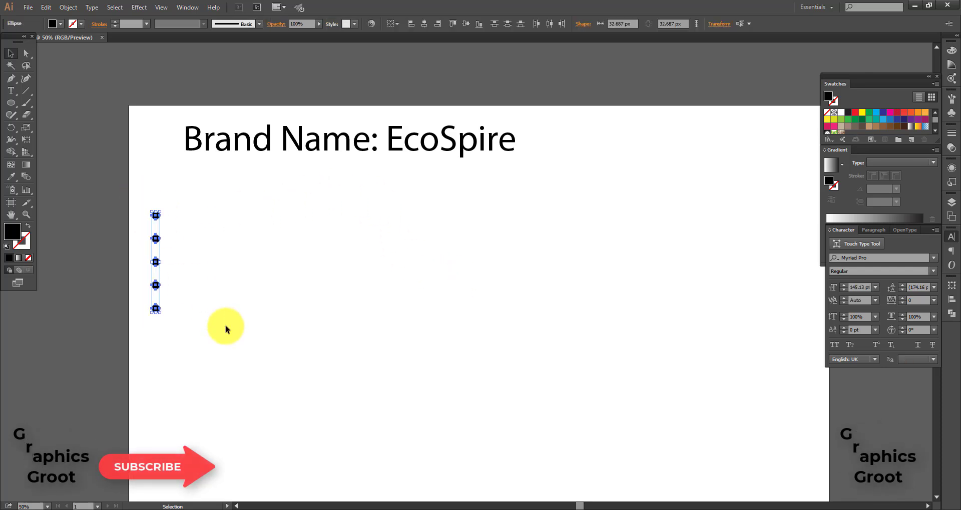
key("Delete")
Step: Move the brand name line to the middle of the artboard and shorten its text to "EcoSpire"
left_click_drag(345, 155, 471, 326)
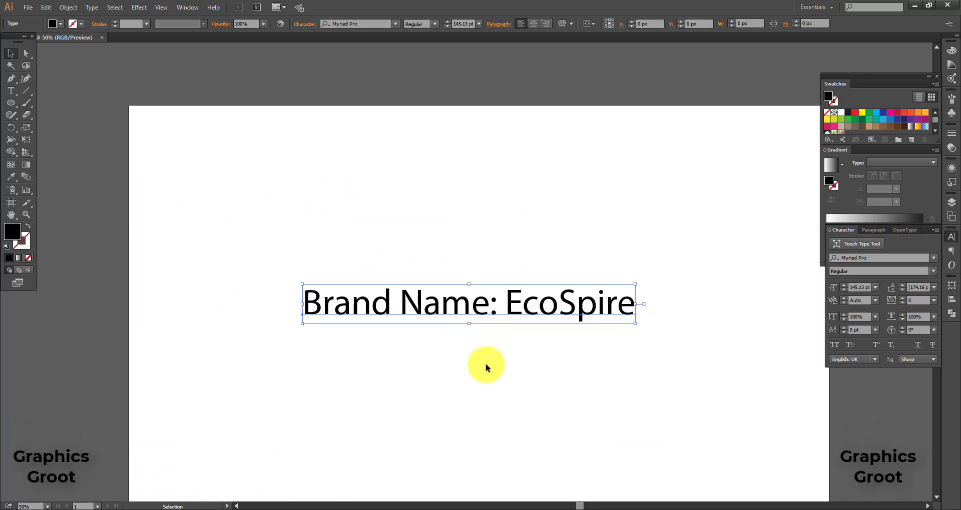
key("t")
left_click_drag(506, 300, 213, 282)
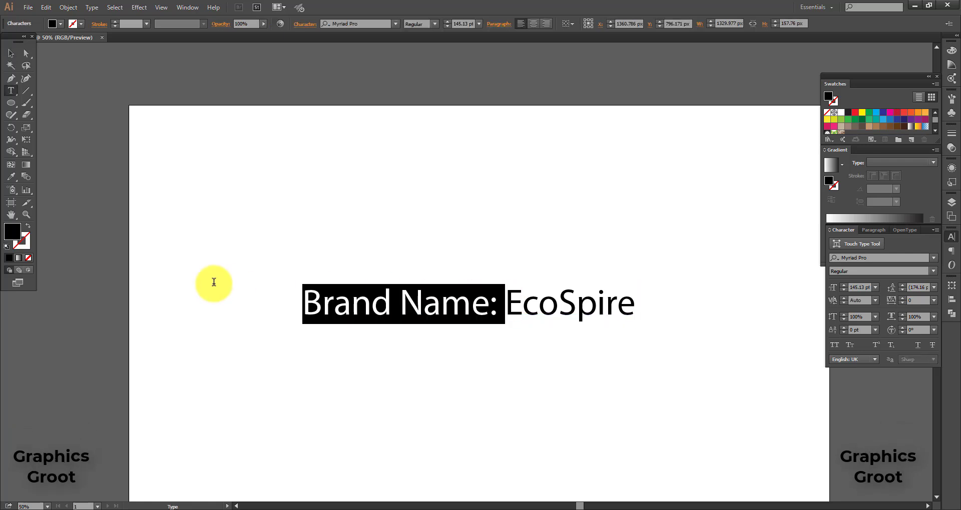
key("BackSpace")
left_click(11, 53)
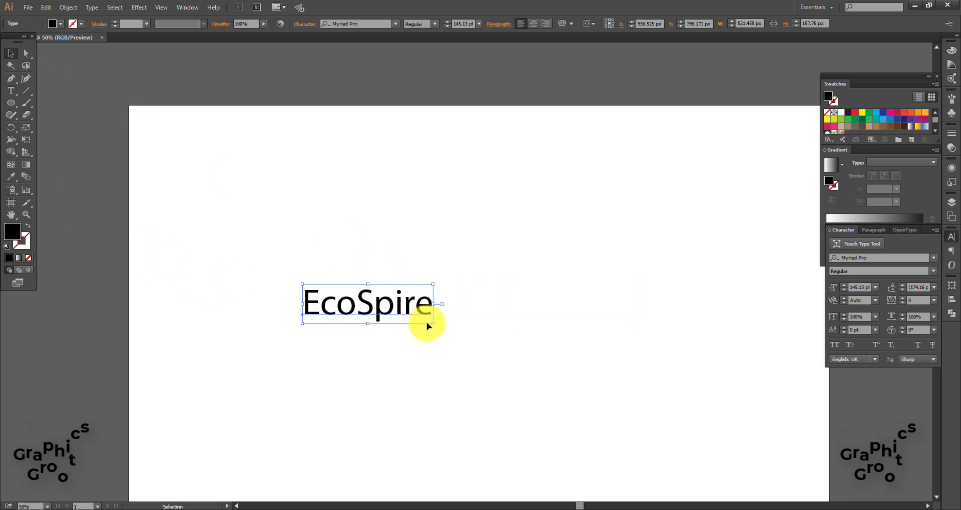
Step: Enlarge the EcoSpire text, place a copy near the artboard's upper-left corner, and resize the central one to about 194 pt
left_click_drag(434, 322, 438, 331)
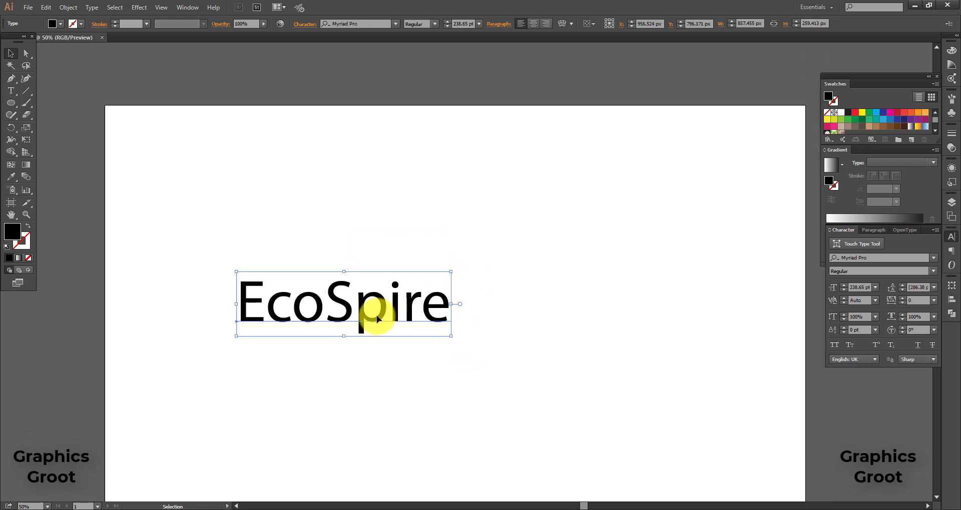
left_click_drag(376, 319, 517, 311)
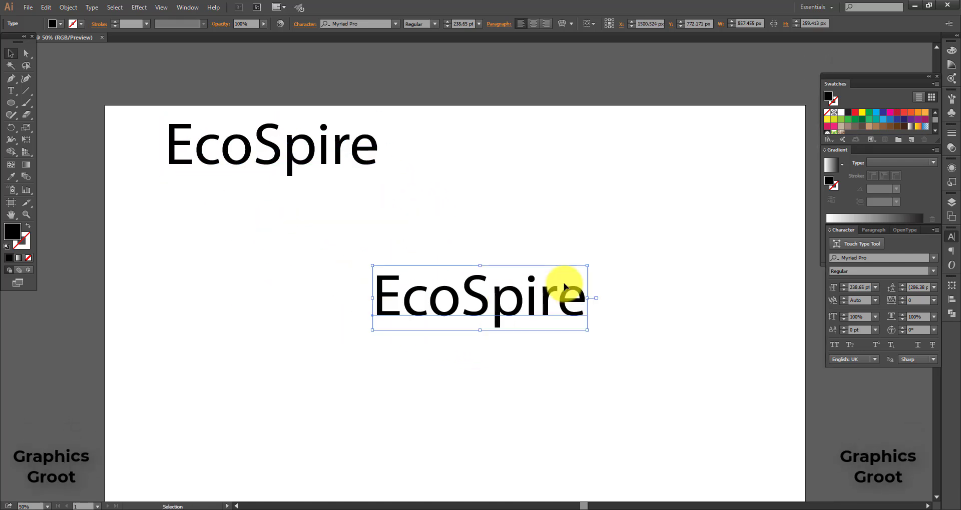
left_click_drag(589, 269, 568, 270)
Step: Shrink the upper-left EcoSpire copy to about 128 pt and move it closer to the artboard's corner
left_click(333, 185)
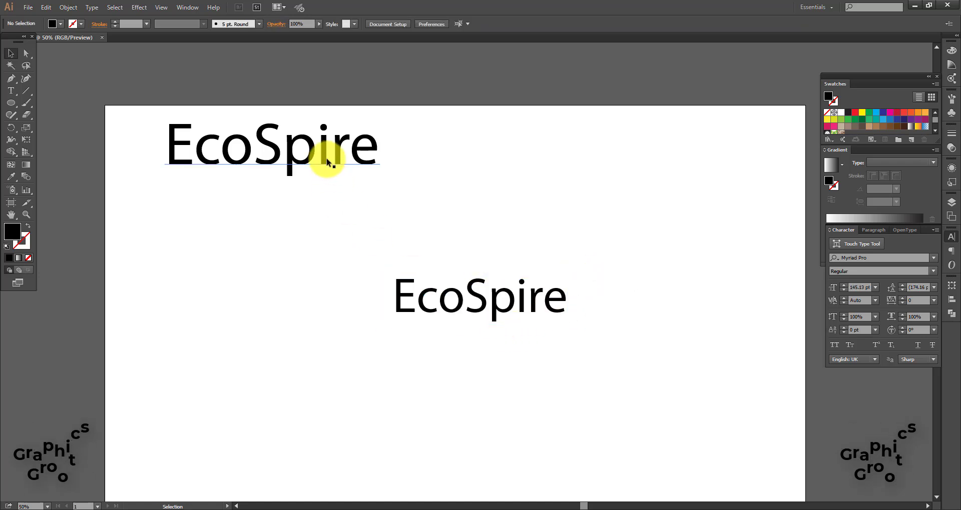
left_click(325, 155)
left_click_drag(379, 179, 282, 151)
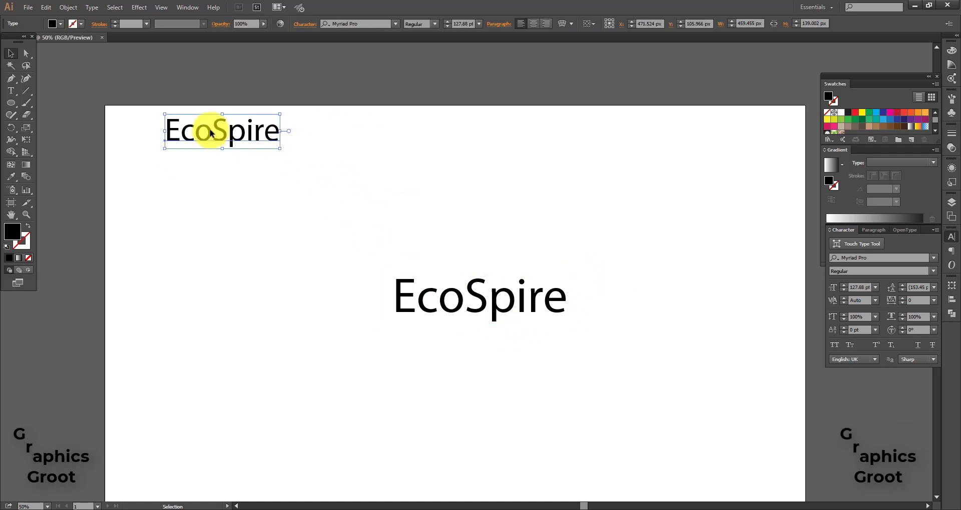
left_click_drag(214, 134, 193, 138)
left_click(233, 184)
Step: Enlarge the central EcoSpire text to about 247 pt and reposition it at the artboard's centre
left_click_drag(453, 287, 436, 286)
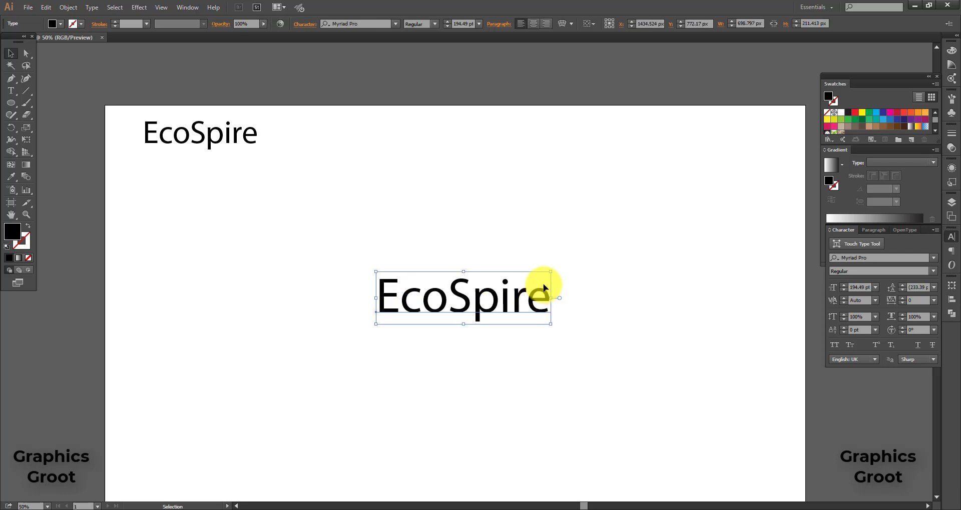
left_click_drag(551, 268, 572, 266)
scroll(572, 266, "down", 1)
scroll(571, 268, "right", 2)
scroll(459, 270, "down", 2)
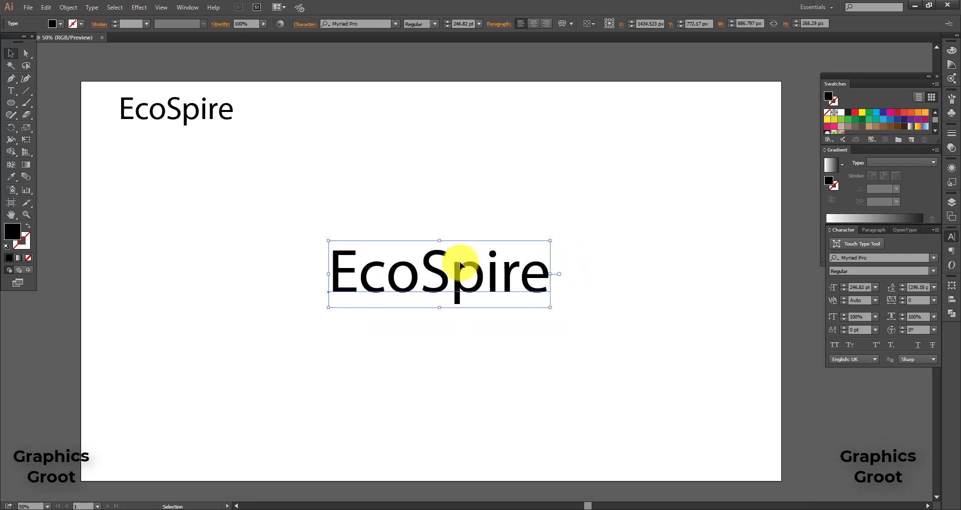
left_click_drag(451, 265, 445, 274)
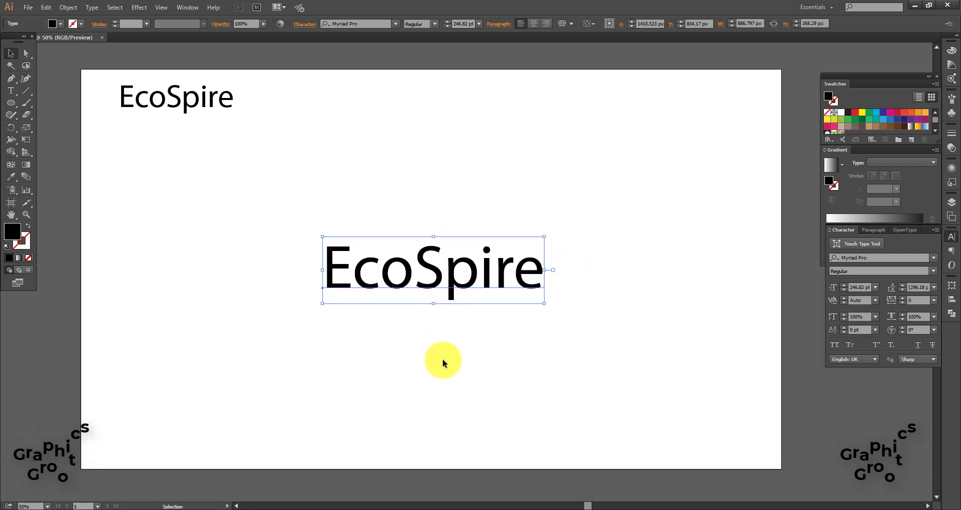
left_click(443, 360)
Step: Apply All Caps to the central EcoSpire text
left_click(444, 271)
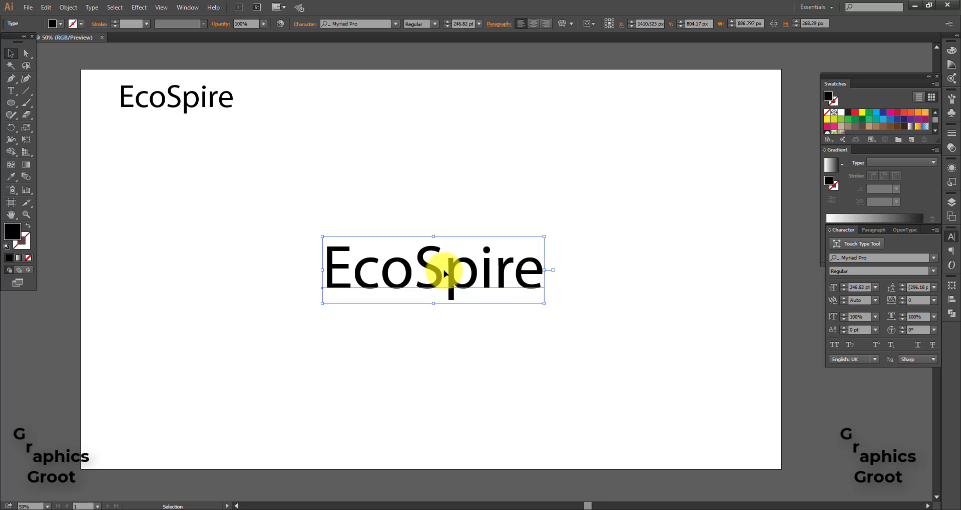
left_click(834, 346)
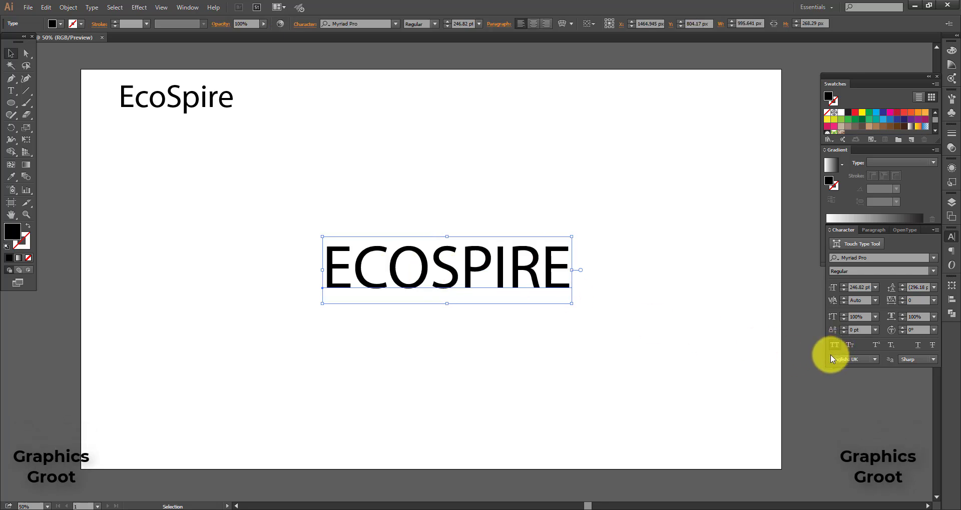
left_click(581, 347)
Step: Change the central ECOSPIRE text's font to Aspergit and scale it up to about 298 pt around the artboard's centre
left_click(436, 263)
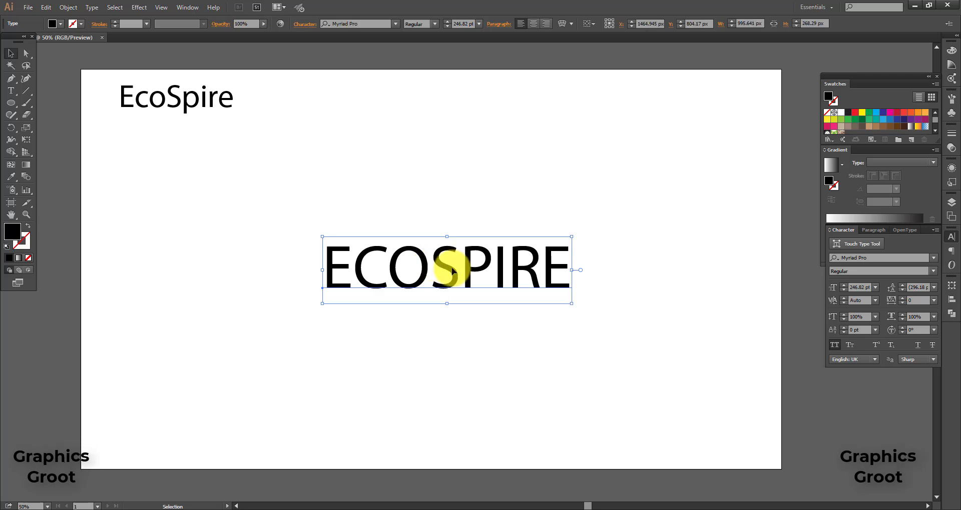
left_click(373, 24)
key("Down")
key("Down")
key("Down")
key("Down")
key("Down")
key("Down")
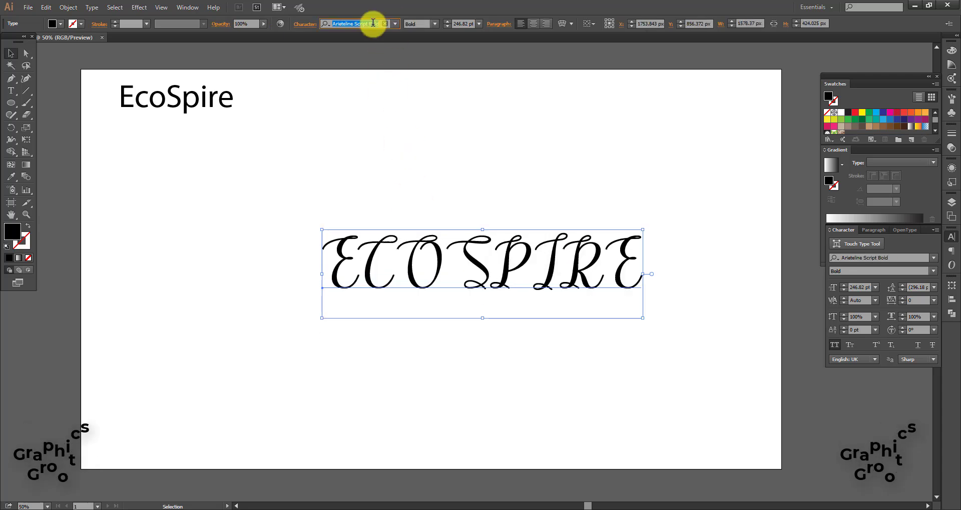
key("Down")
key("Down")
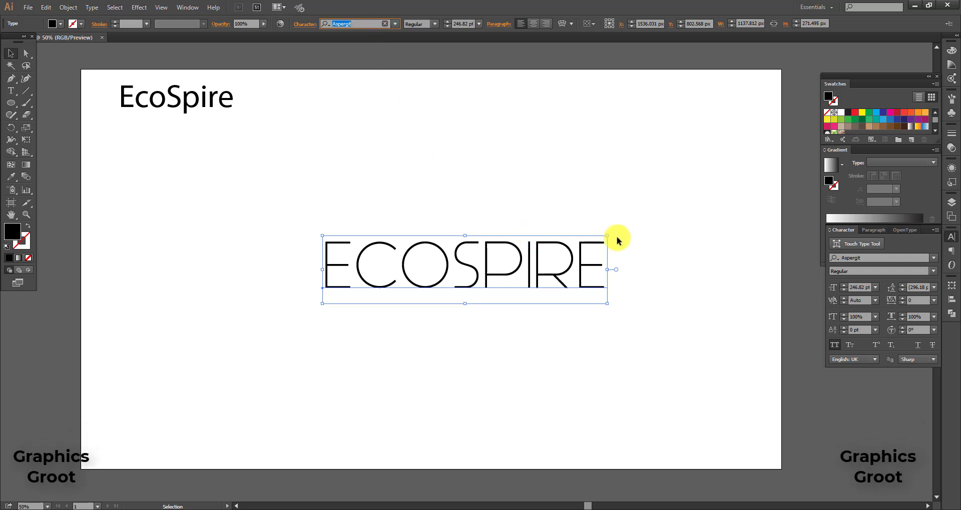
left_click_drag(607, 236, 636, 224)
left_click_drag(560, 282, 524, 284)
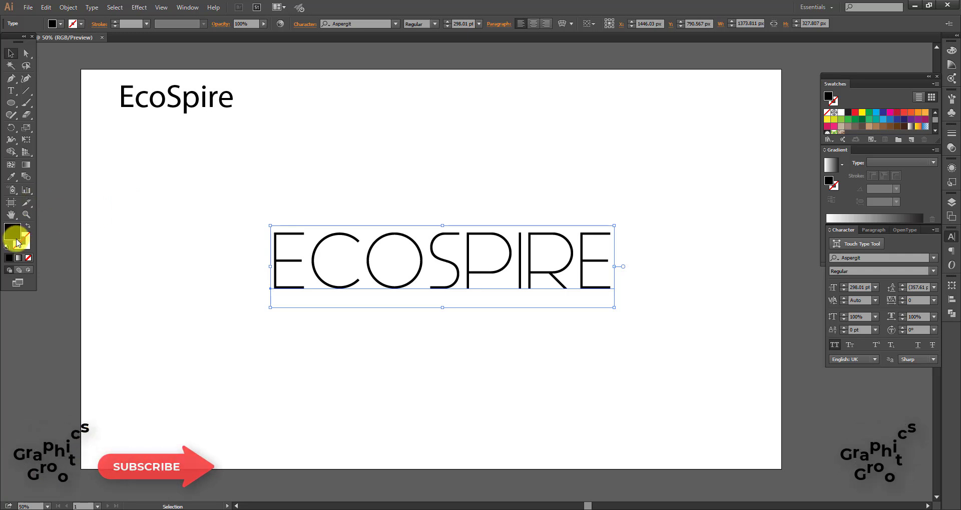
Step: Thicken the ECOSPIRE lettering with an 11 pt black stroke
left_click(9, 259)
left_click(9, 258)
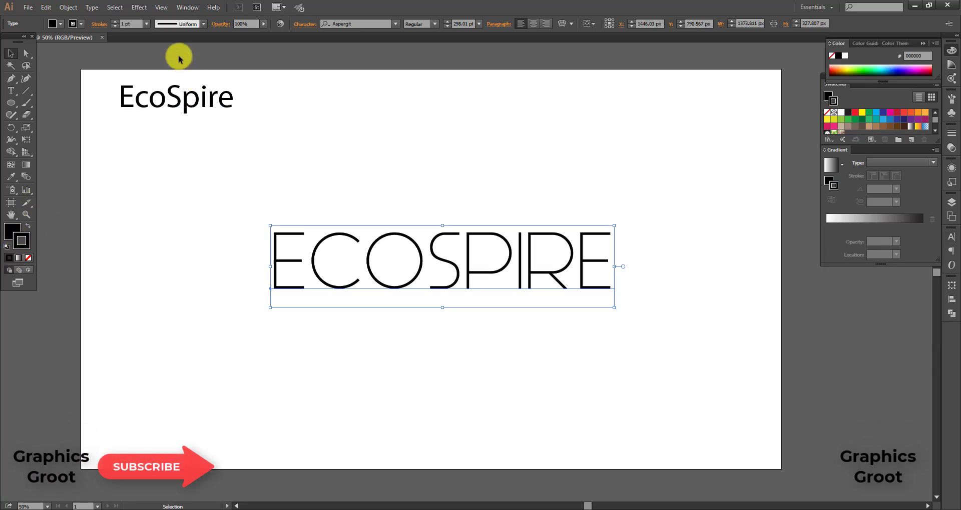
left_click(115, 22)
left_click(115, 22)
left_click(116, 22)
left_click(116, 22)
left_click(115, 22)
left_click(116, 22)
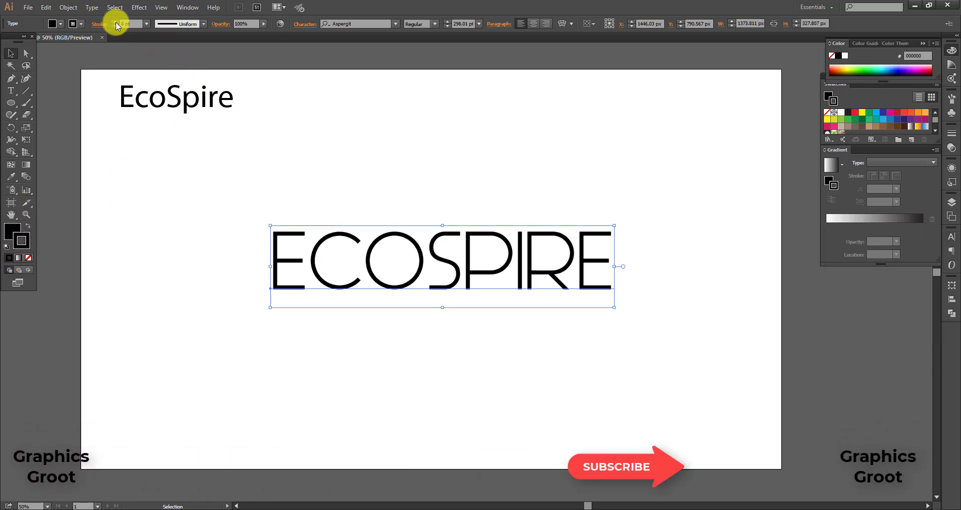
left_click(116, 22)
left_click(116, 22)
left_click(116, 22)
Step: Reduce the ECOSPIRE text's font size to 163 pt
left_click(952, 237)
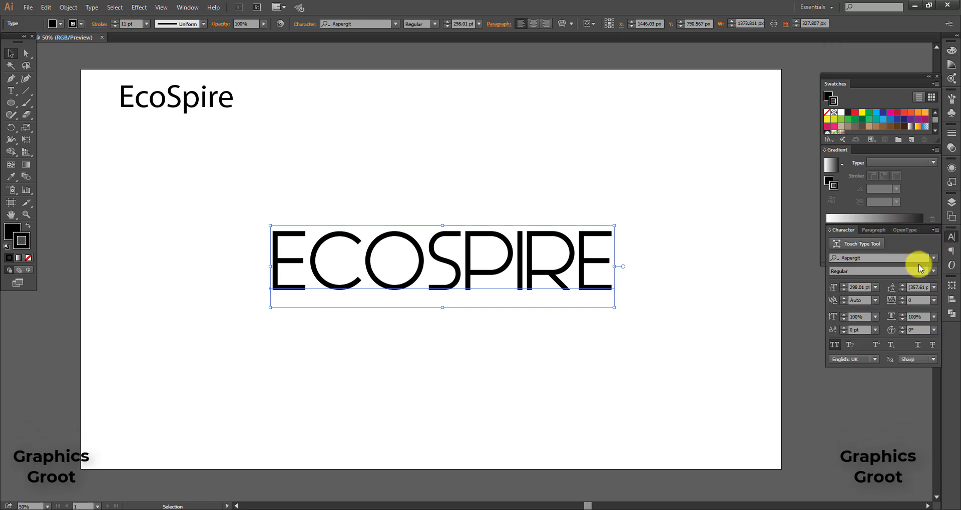
scroll(854, 284, "down", 20)
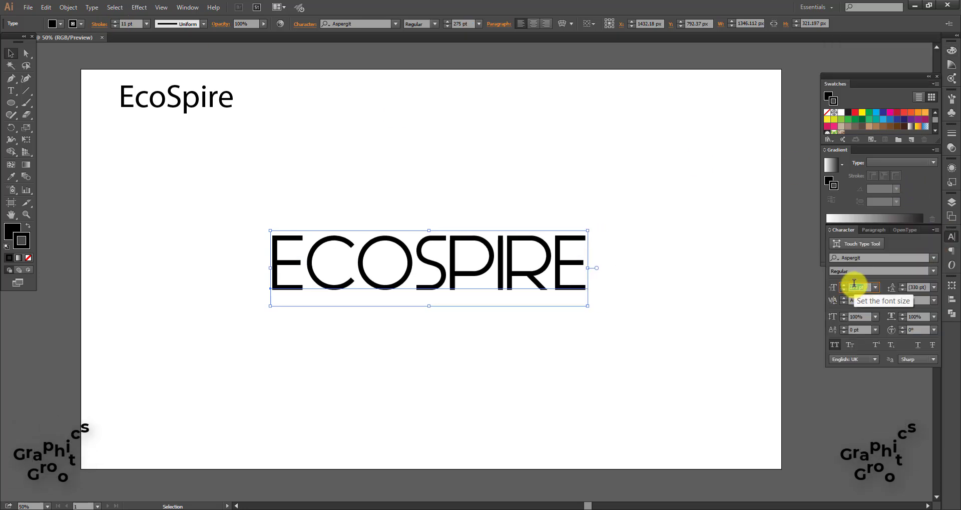
scroll(854, 283, "down", 20)
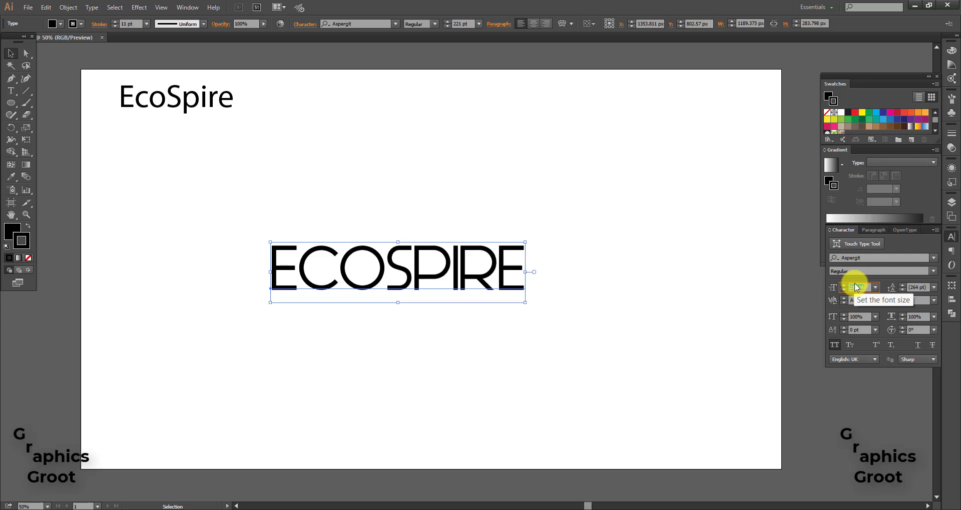
scroll(854, 286, "down", 20)
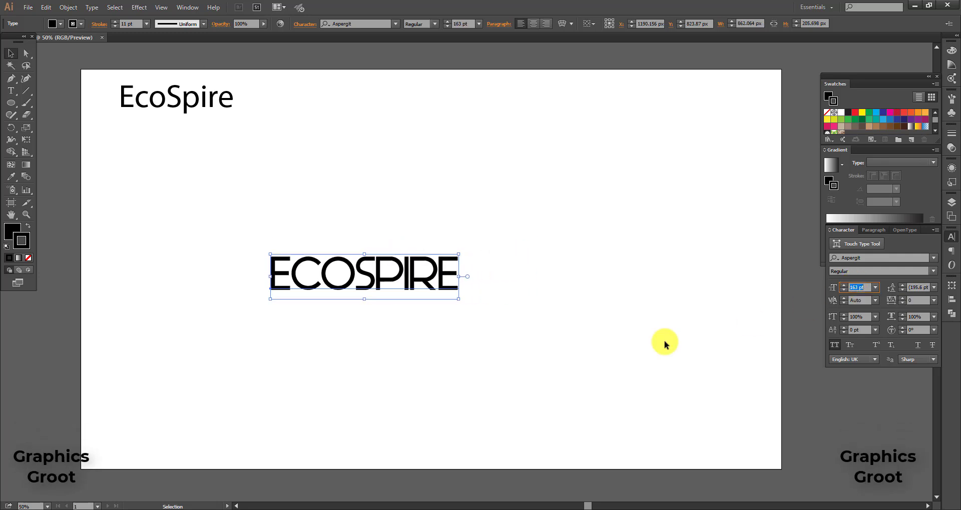
Step: Set the ECOSPIRE text's tracking to 200 and adjust its placement on the artboard
left_click(934, 300)
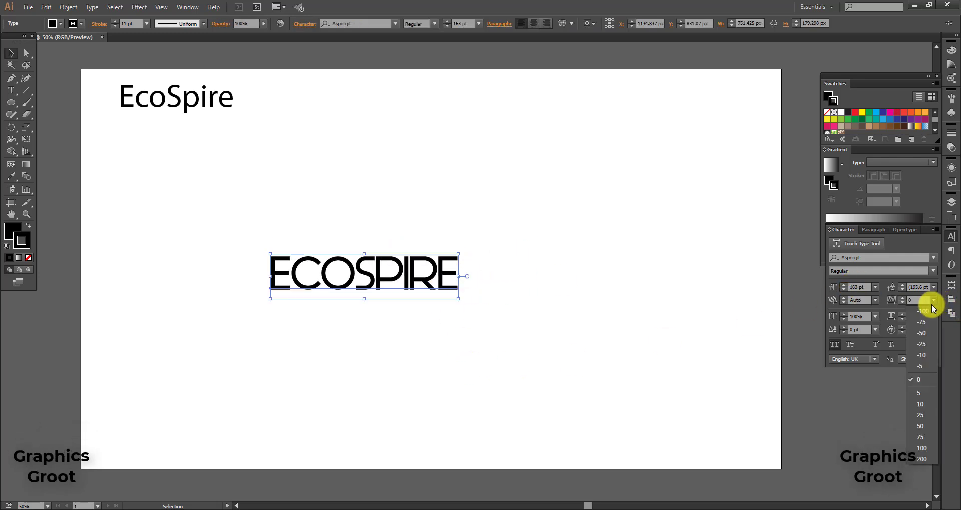
left_click(922, 460)
mouse_move(450, 275)
left_mouse_down()
mouse_move(493, 272)
mouse_move(454, 290)
left_mouse_up()
left_click(490, 331)
left_click(443, 348)
Step: Expand the ECOSPIRE text and its stroke into separate letter shapes
left_click_drag(265, 227, 608, 347)
scroll(471, 306, "left", 1)
mouse_move(461, 284)
left_mouse_down()
mouse_move(458, 273)
mouse_move(468, 276)
left_mouse_up()
left_click(460, 325)
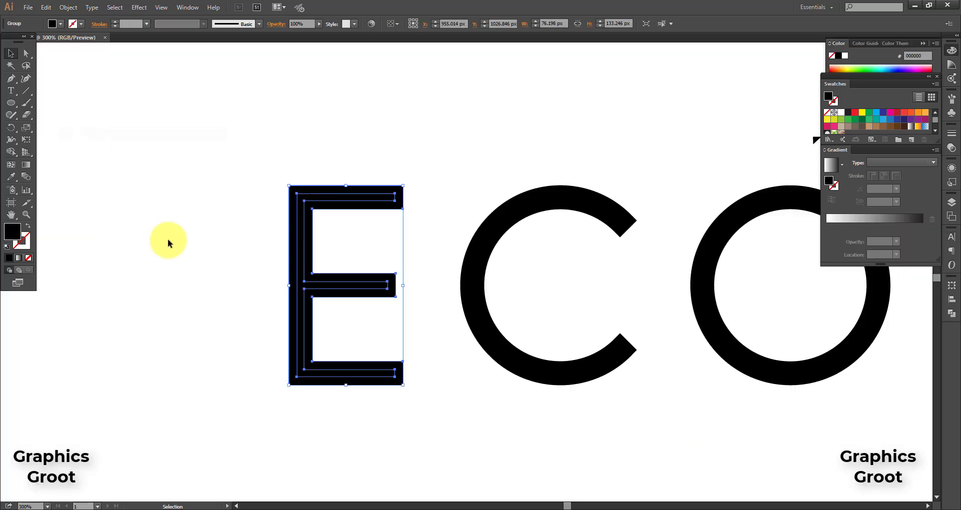
left_click(167, 240)
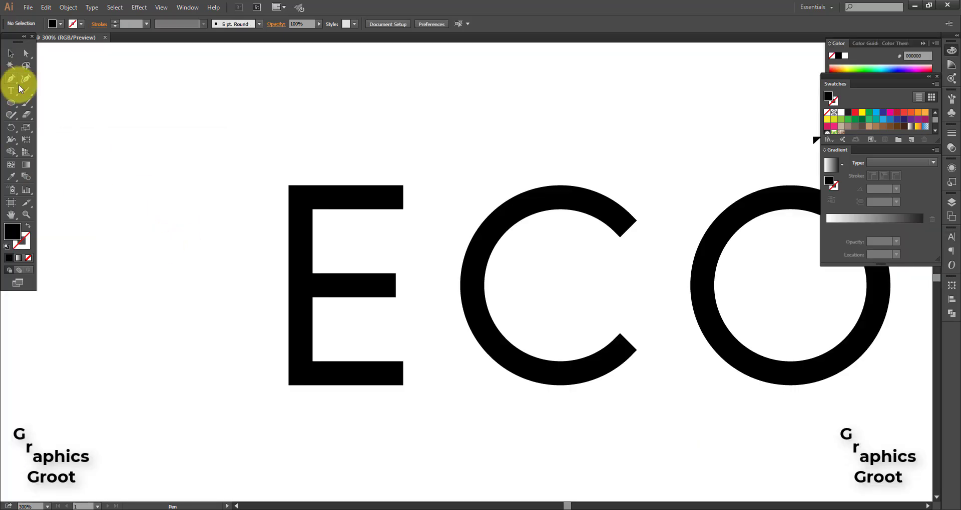
Step: Draw a closed leaf about 84.5 by 58 px over the E's upper half with the Pen tool, with a narrow notch at its base
scroll(364, 221, "up", 1)
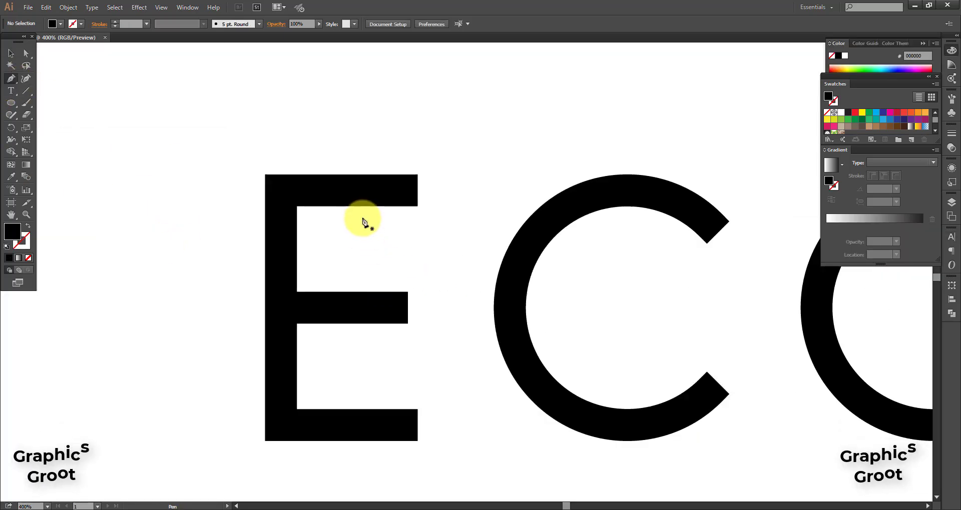
left_click(253, 277)
left_click_drag(423, 171, 129, 279)
scroll(275, 278, "up", 1)
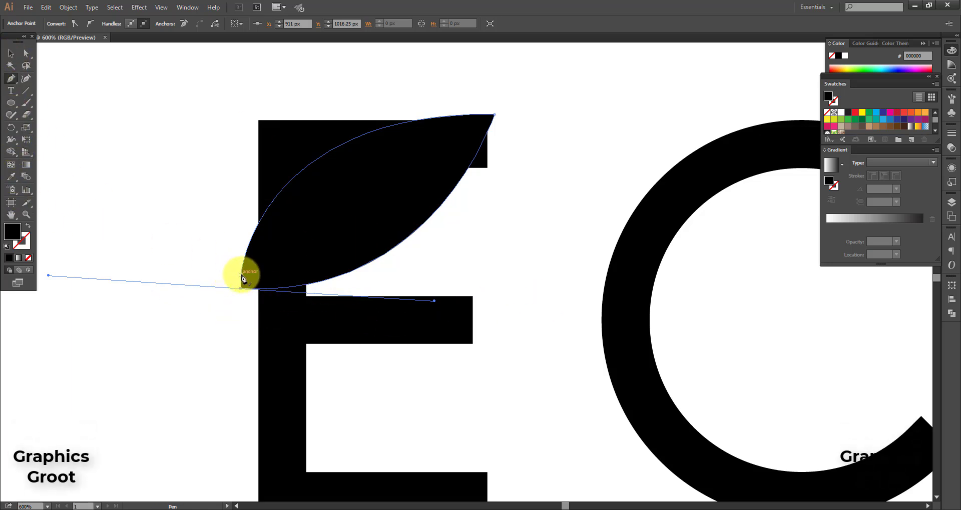
left_click_drag(241, 275, 340, 208)
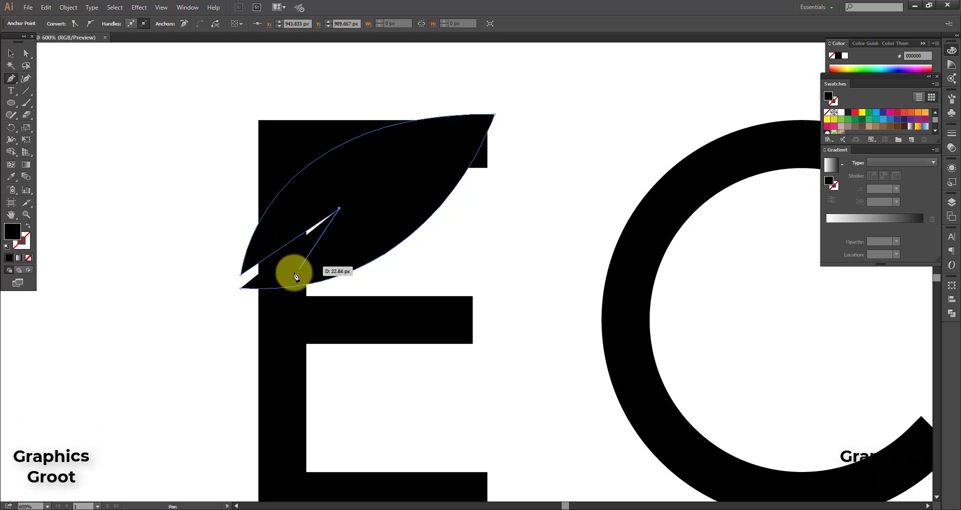
left_click(11, 53)
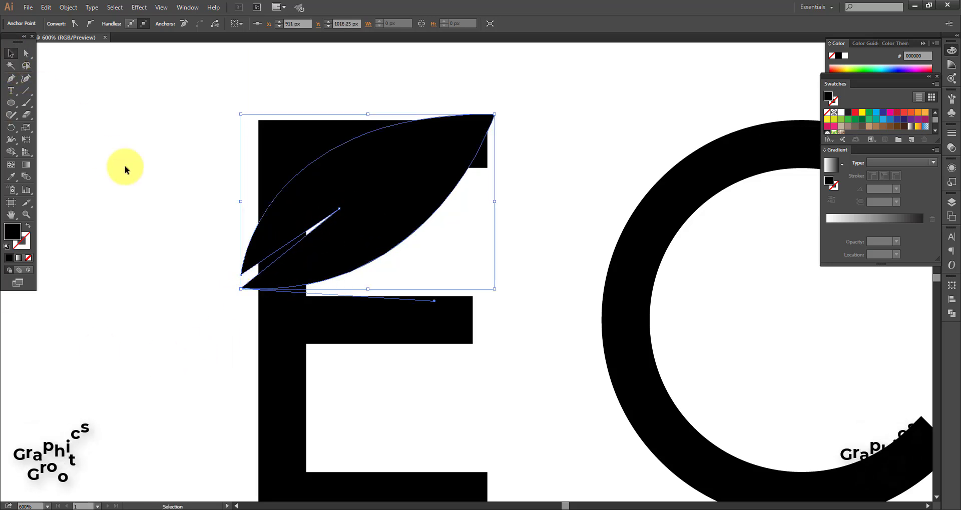
left_click(125, 165)
Step: Fill the leaf with the green swatch 00a651
scroll(253, 208, "down", 1)
left_click(334, 194)
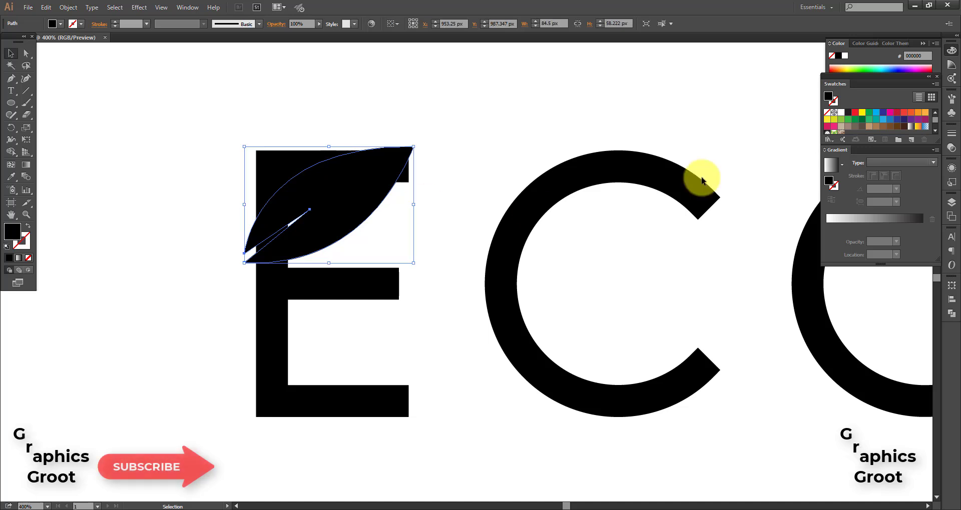
left_click(869, 113)
left_click(264, 143)
scroll(300, 160, "down", 1)
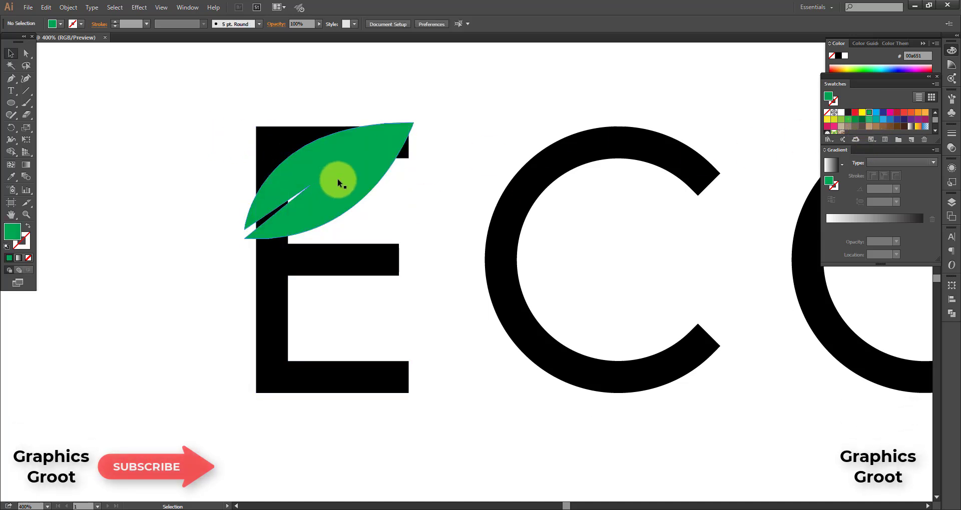
Step: Duplicate the green leaf directly below the first and stretch both leaves together to about 125 px tall
left_click_drag(332, 179, 375, 302)
left_click(324, 167, "shift")
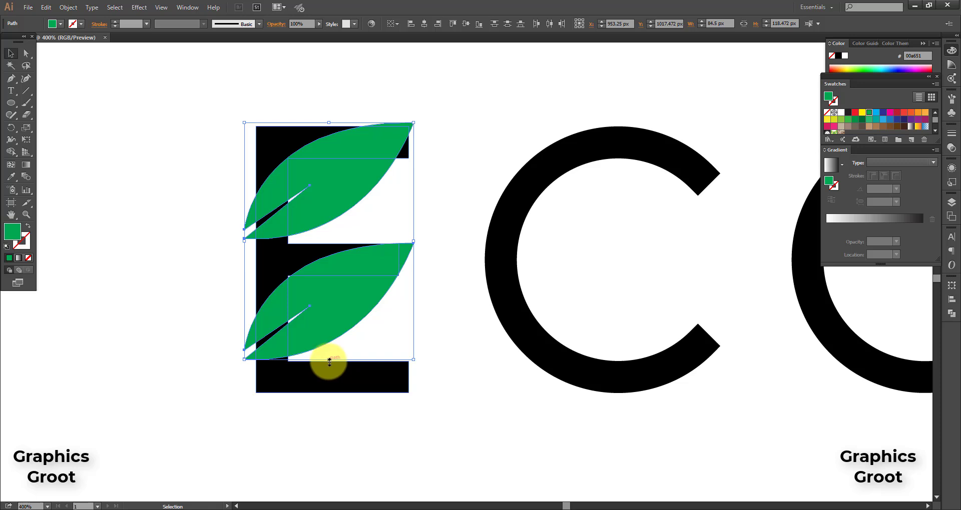
left_click_drag(329, 362, 329, 373)
Step: Group the two green leaves and vertically centre the group with the letter E
key("ctrl+g")
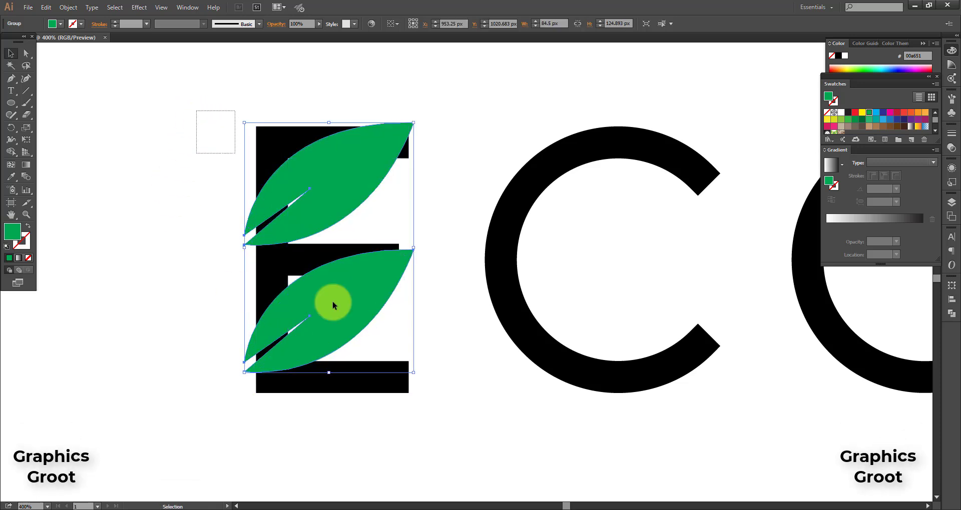
left_click_drag(333, 306, 417, 434)
left_click(466, 25)
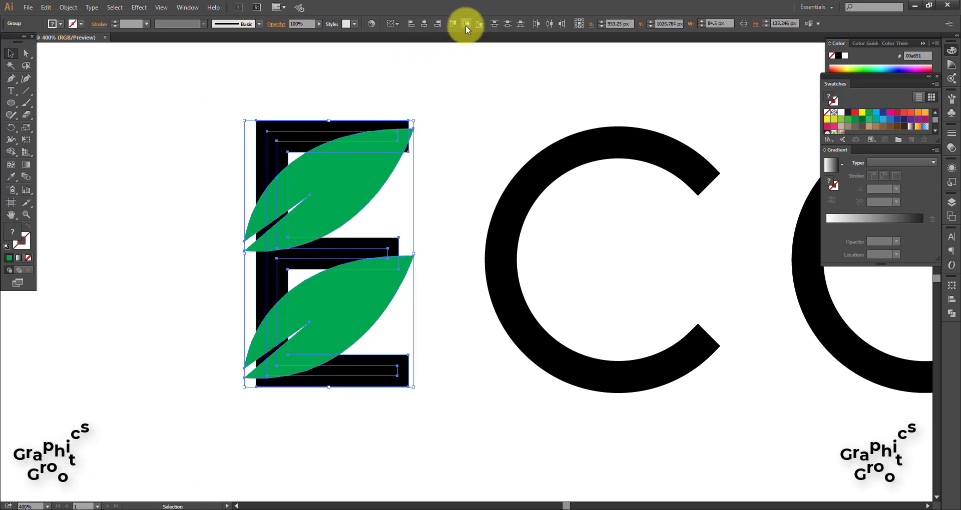
Step: Nudge the letter E and its grouped leaves 1 px down
key("Down")
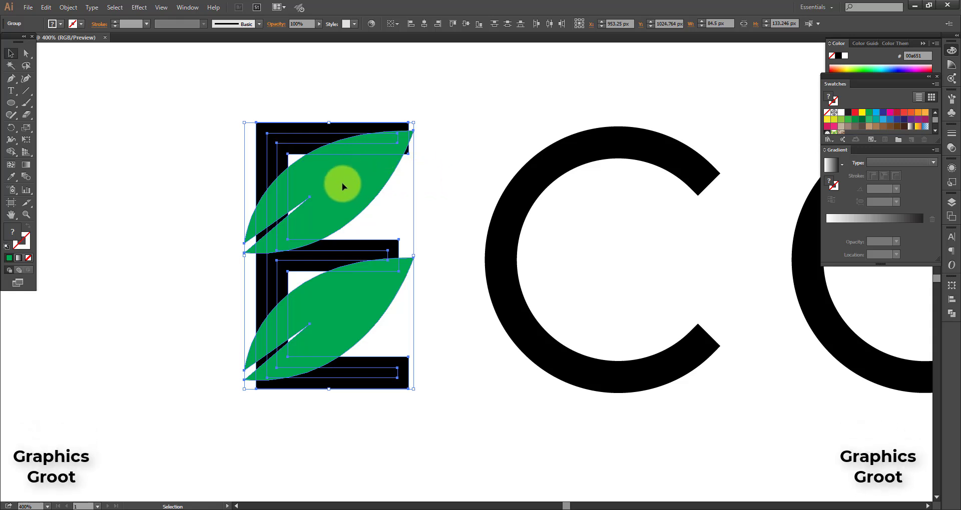
left_click(147, 205)
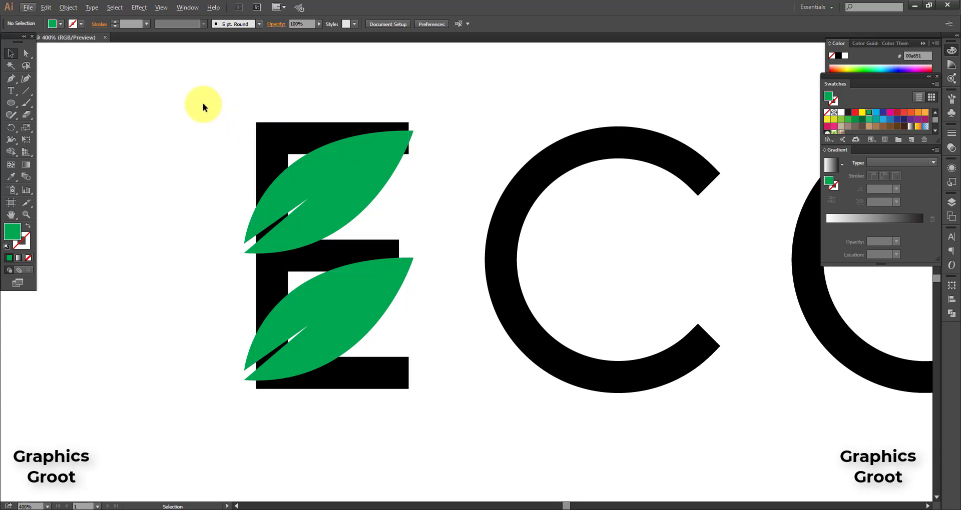
left_click_drag(203, 104, 424, 424)
left_click(404, 439)
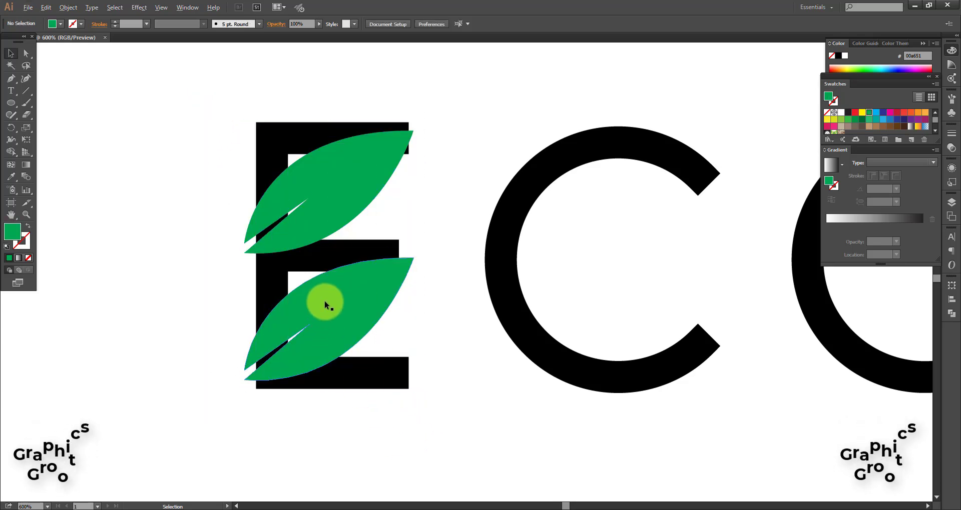
Step: Ungroup the two green leaves on the letter E
scroll(325, 301, "up", 2)
left_click_drag(323, 295, 320, 289)
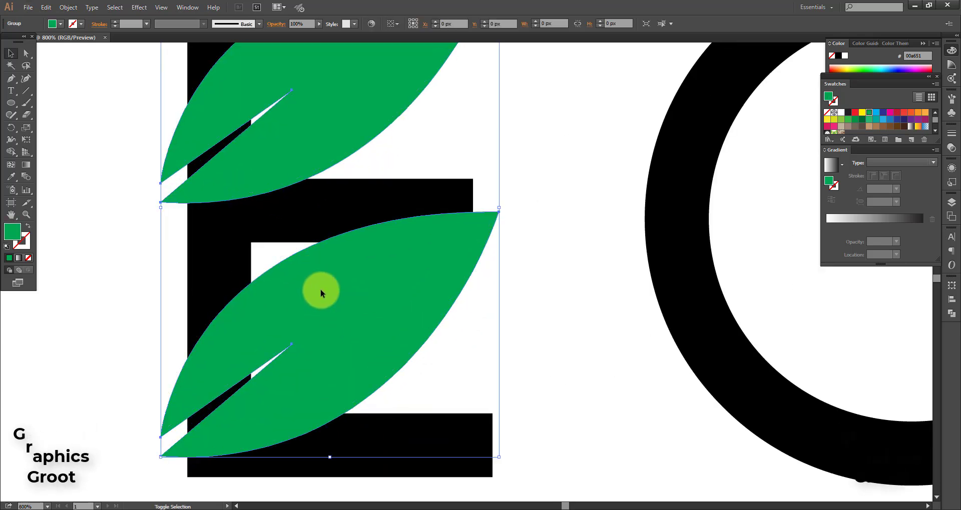
scroll(320, 288, "down", 2)
key("ctrl+shift+a")
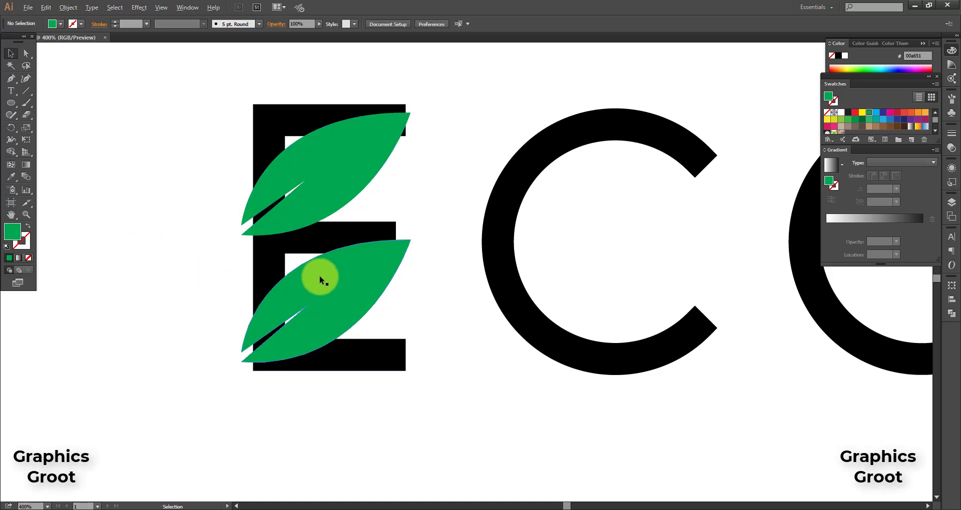
scroll(320, 275, "up", 1)
right_click(347, 268)
left_click(359, 342)
left_click(348, 507)
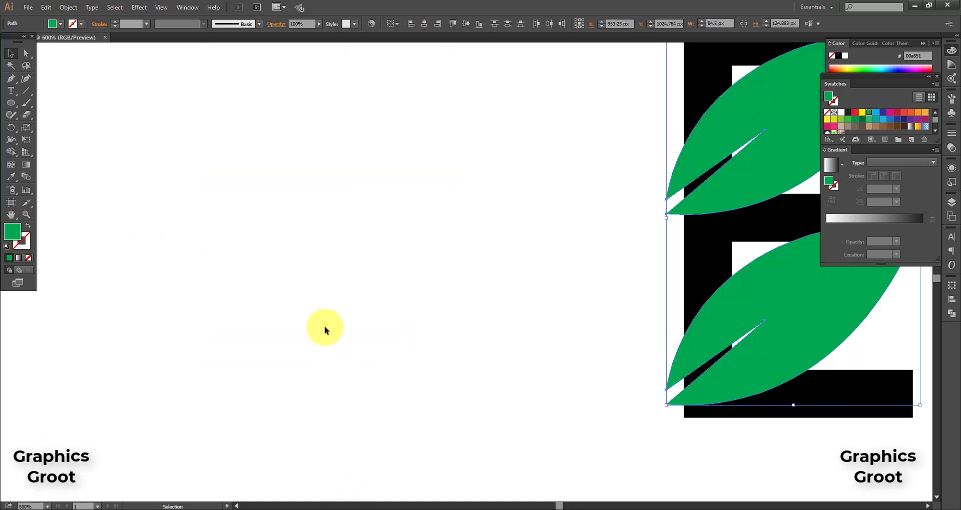
Step: Move the lower leaf slightly up and left towards the upper one, so the pair spans about 123 px in height
scroll(323, 314, "down", 2)
scroll(381, 314, "right", 1)
scroll(508, 293, "up", 3)
left_click(226, 272)
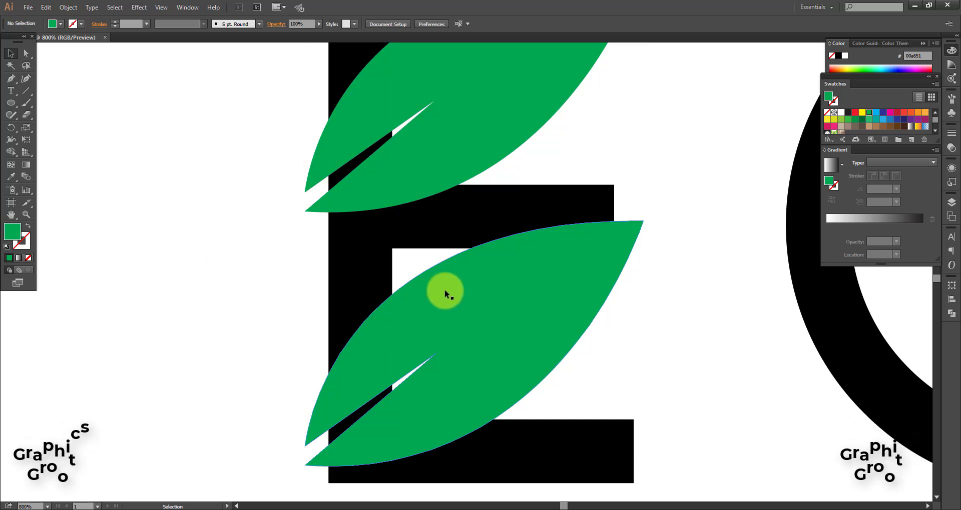
left_click_drag(443, 289, 436, 279)
scroll(442, 286, "down", 2)
scroll(443, 286, "up", 4)
scroll(436, 278, "down", 4)
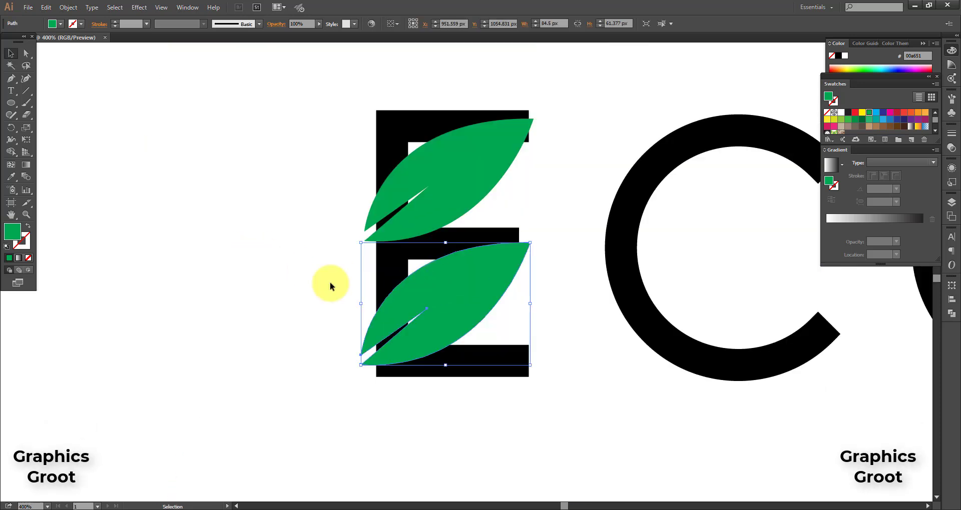
left_click(247, 214)
scroll(413, 256, "right", 1)
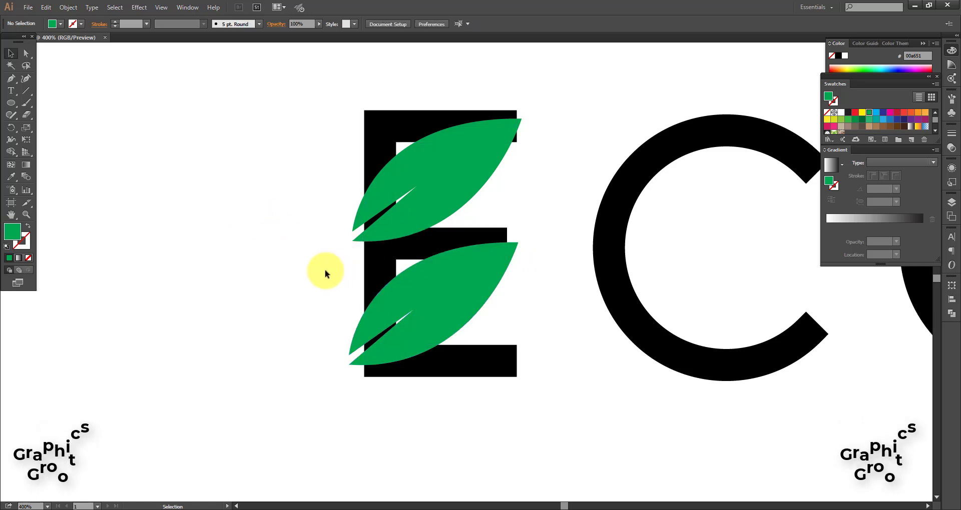
scroll(338, 270, "right", 3)
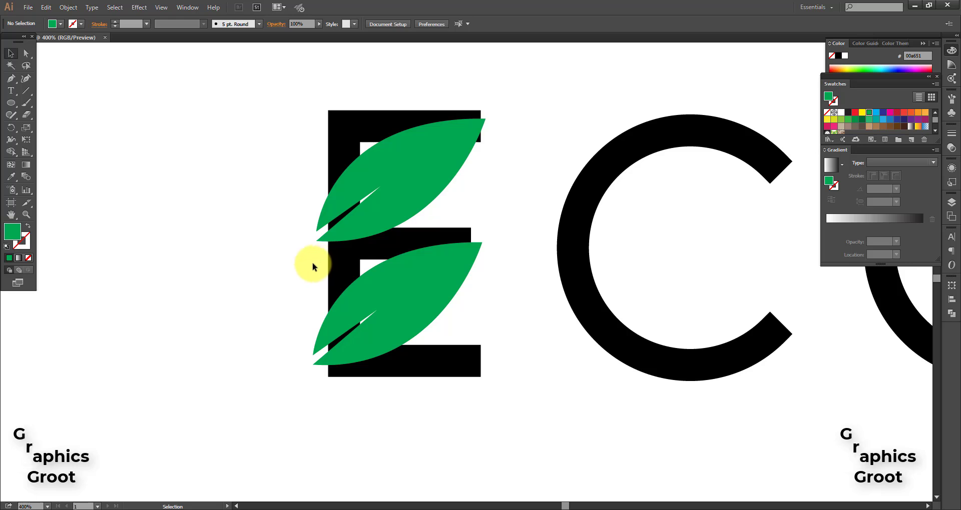
Step: Give both leaves a white 5 pt stroke, sampling the white with the Eyedropper and keeping the green fill
left_click_drag(439, 355, 496, 408)
scroll(488, 420, "right", 1)
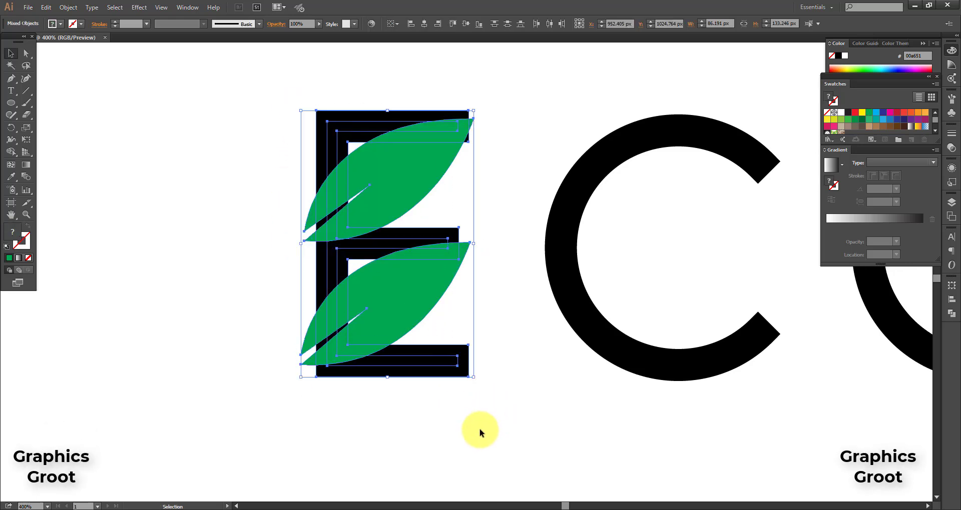
left_click(479, 430)
left_click(398, 191)
left_click(399, 280, "shift")
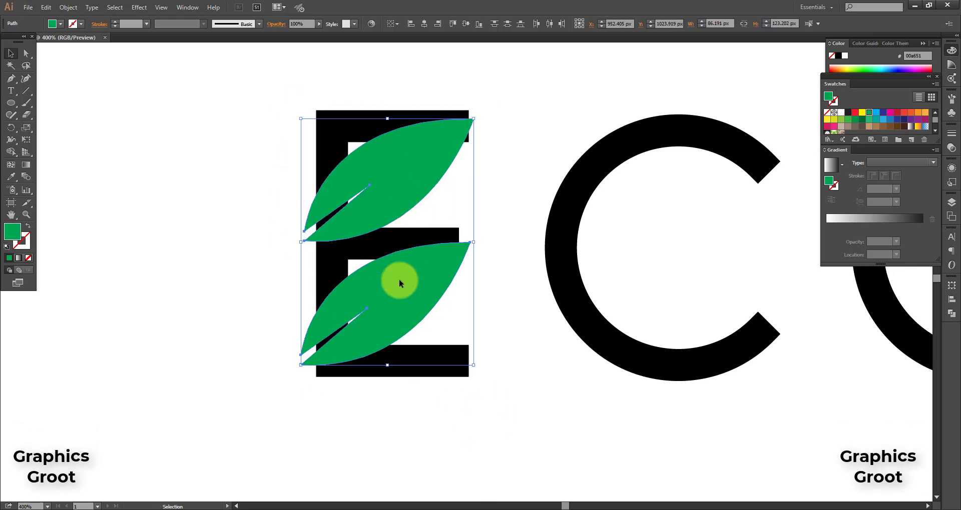
left_click(28, 249)
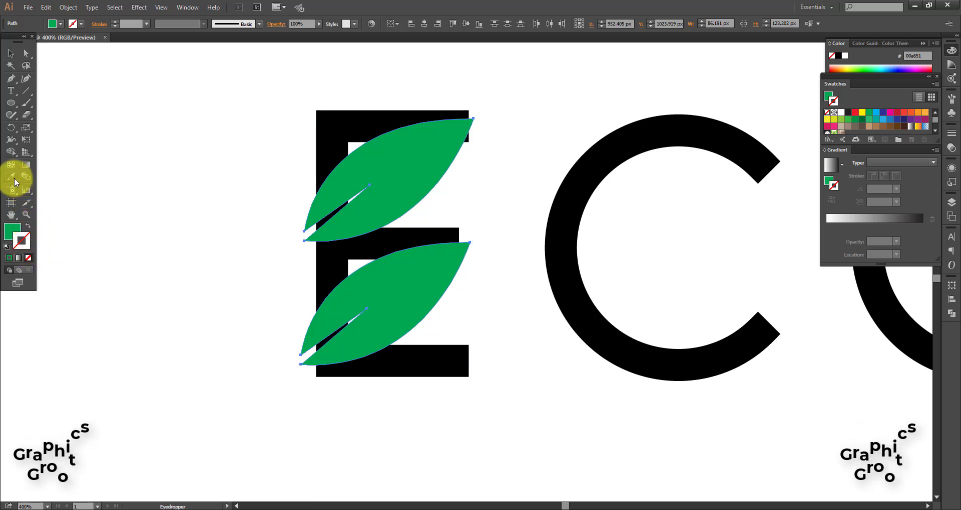
left_click(216, 155, "shift")
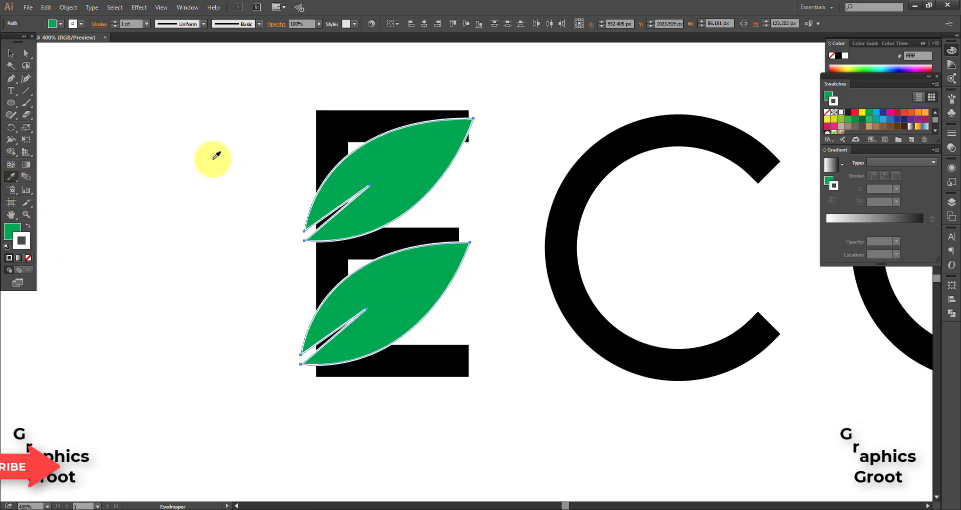
left_click(114, 22)
left_click(114, 22)
left_click(114, 22)
left_click(114, 22)
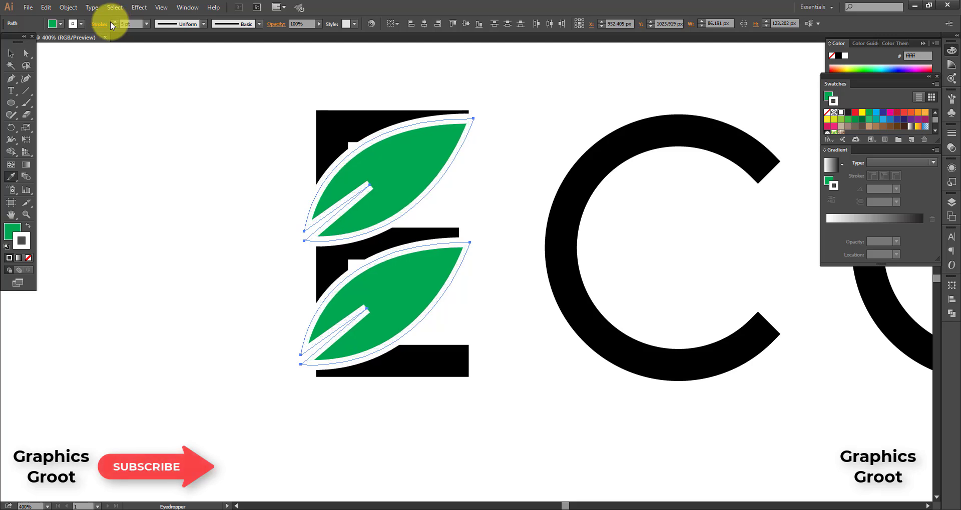
left_click(71, 12)
left_click(40, 25)
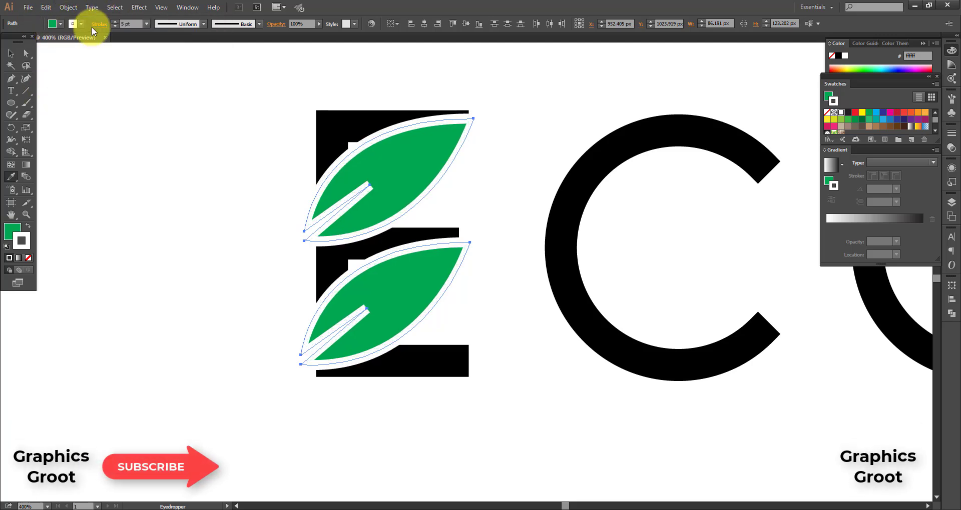
Step: Align the white stroke of both leaves to the outside of their paths
left_click(95, 25)
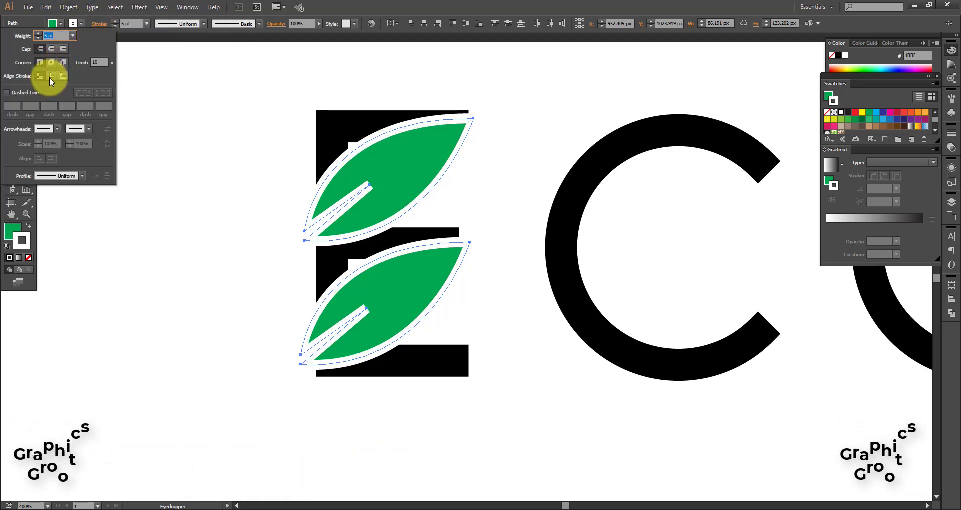
left_click(50, 77)
left_click(62, 76)
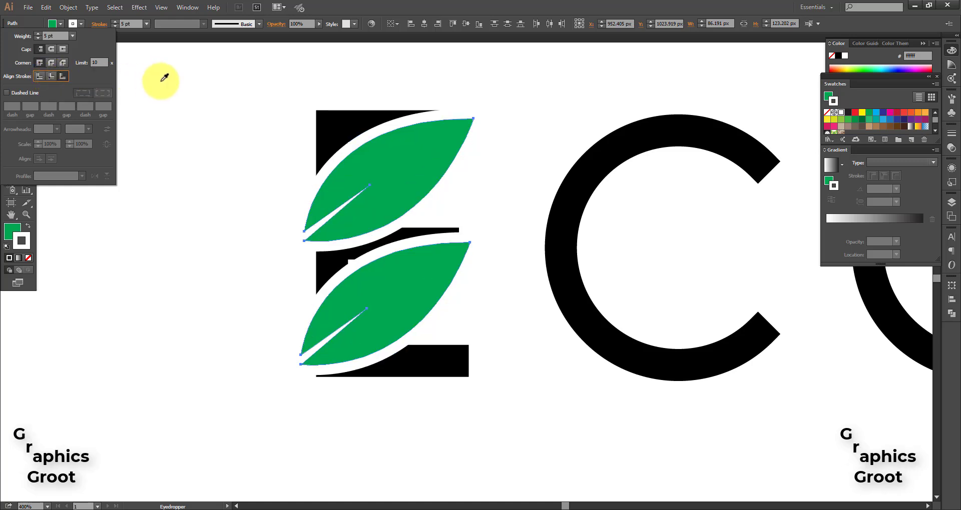
left_click(11, 53)
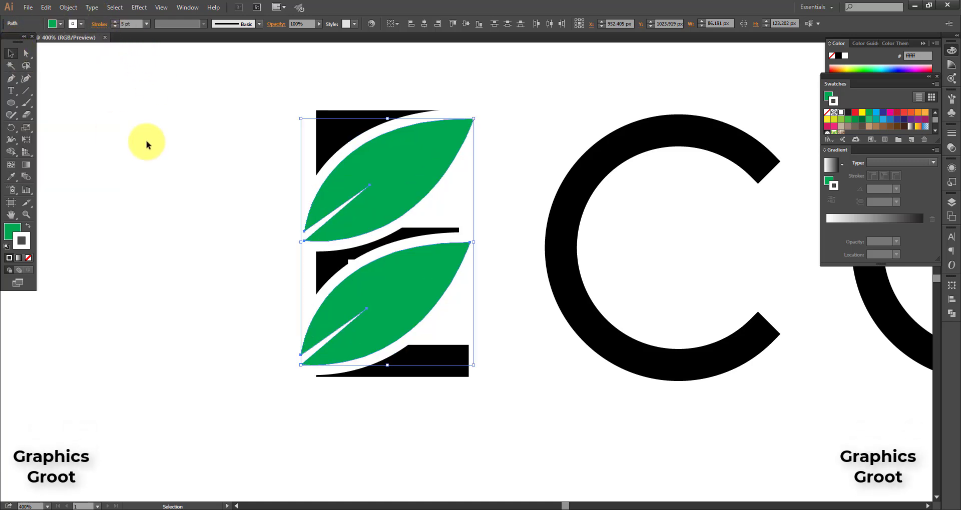
left_click(146, 144)
Step: Move the lower leaf further up, so the pair of leaves spans about 121 px in height
scroll(240, 205, "right", 1)
scroll(263, 232, "up", 1)
left_click(360, 221)
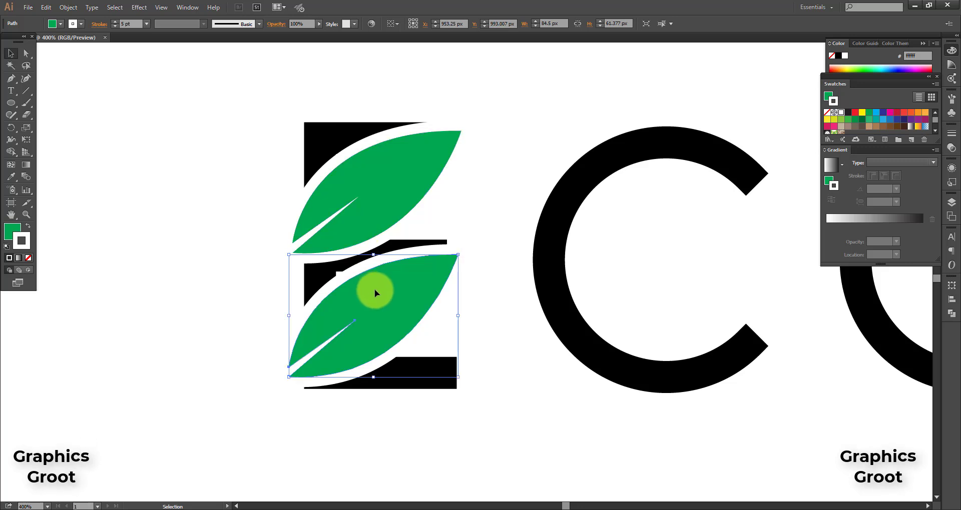
left_click_drag(376, 292, 375, 283)
Step: Set the stroke weight of both leaves to 2 pt
left_click(372, 195, "shift")
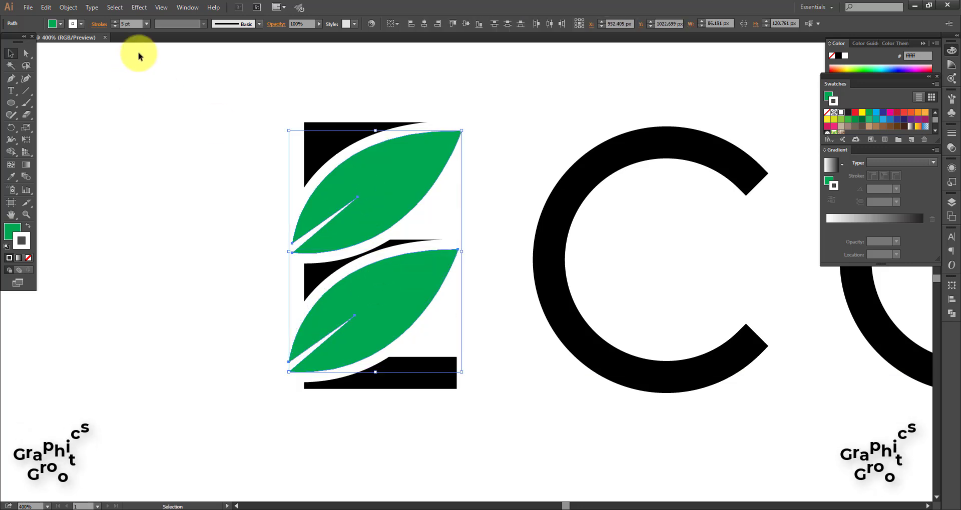
left_click(115, 26)
left_click(115, 26)
left_click(116, 26)
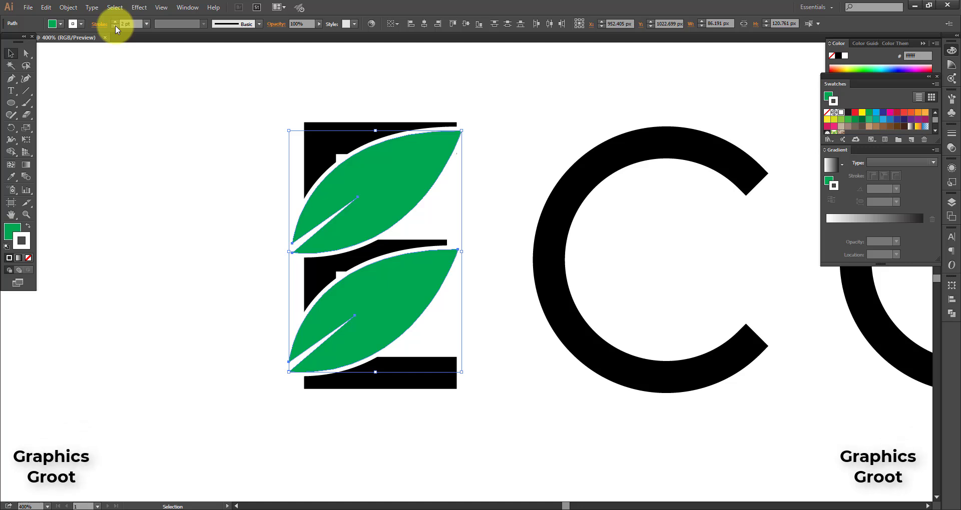
left_click(102, 99)
Step: Group the two leaves and move them horizontally into the empty space left of the letter E
left_click(335, 190)
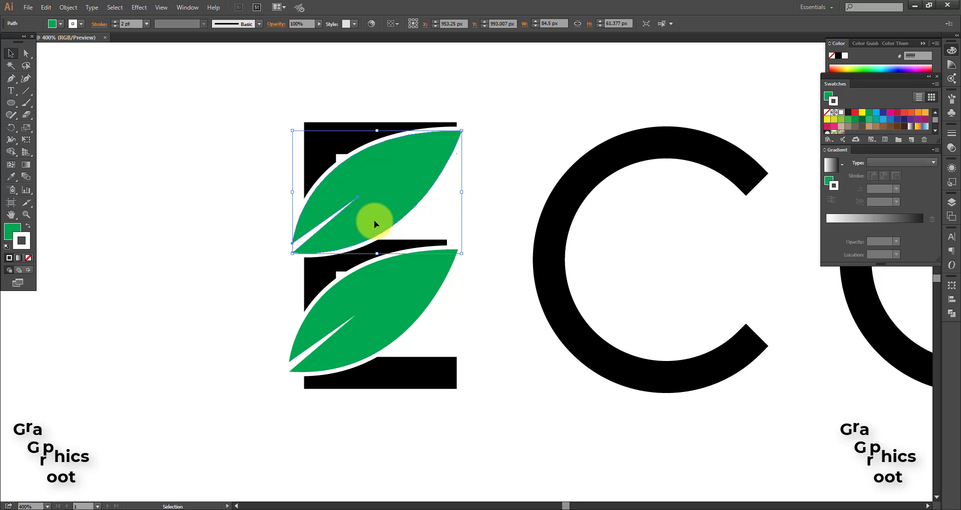
left_click(387, 320, "shift")
key("ctrl+g")
left_click_drag(361, 200, 154, 200)
left_click(63, 116)
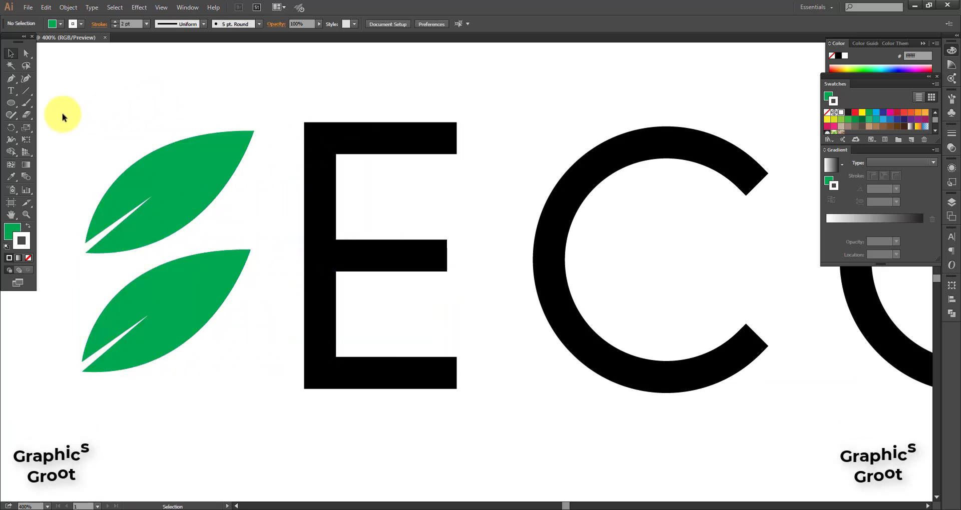
Step: Draw a closed four-sided shape about 68 px wide over the E's arms with the Pen tool and remove its stroke
left_click(456, 122)
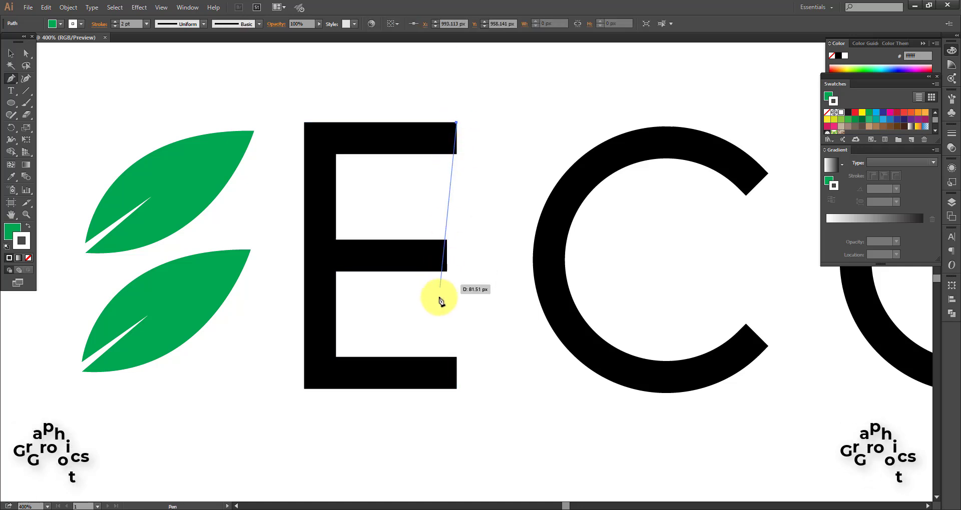
left_click(455, 387)
left_click(320, 383)
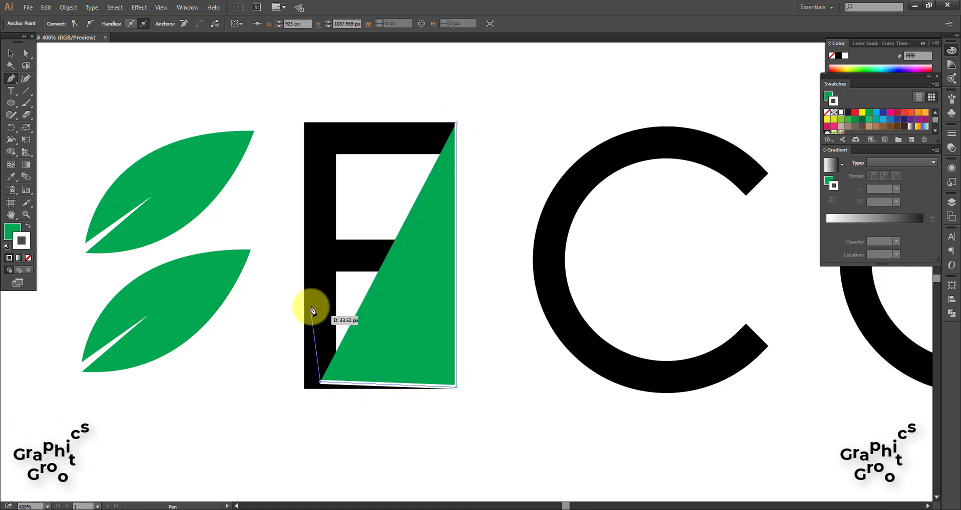
left_click(321, 139)
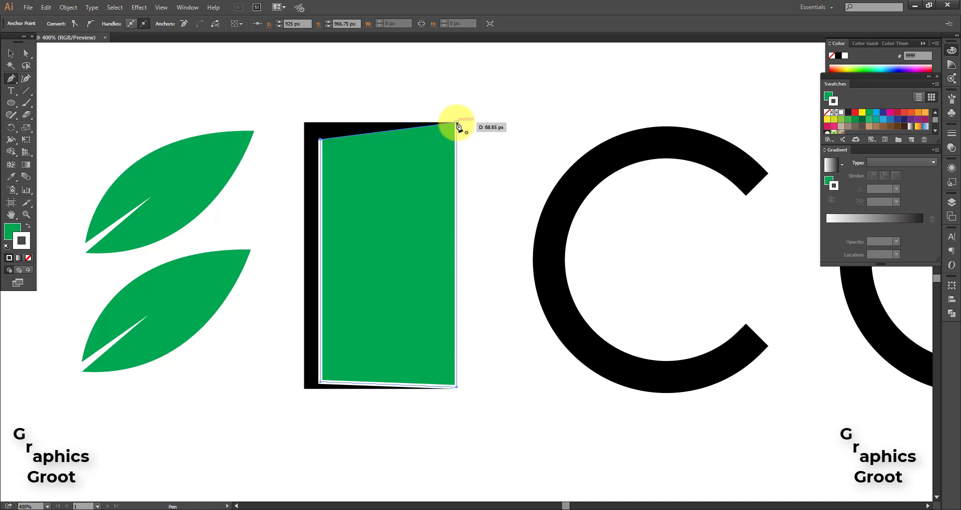
left_click(457, 126)
left_click(28, 258)
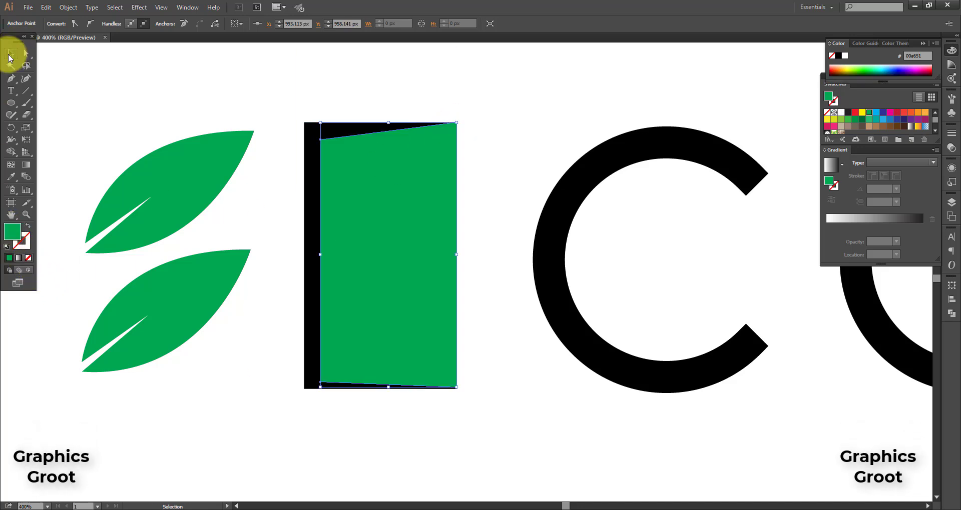
Step: Merge the four-sided shape with the E into a solid rectangle using Shape Builder, and fill it with the letter C's black
left_click(9, 55)
left_click(317, 132, "shift")
left_click(11, 153)
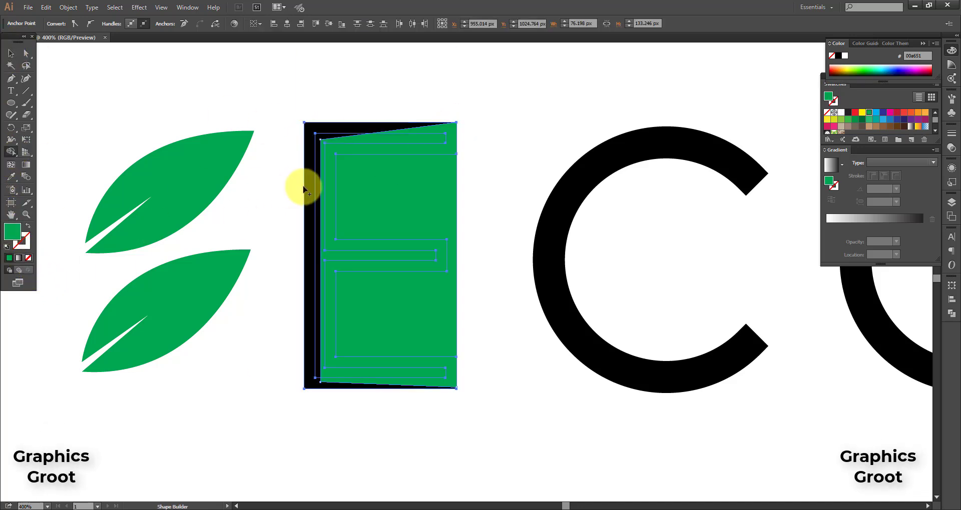
left_click_drag(392, 150, 386, 310)
left_click(11, 177)
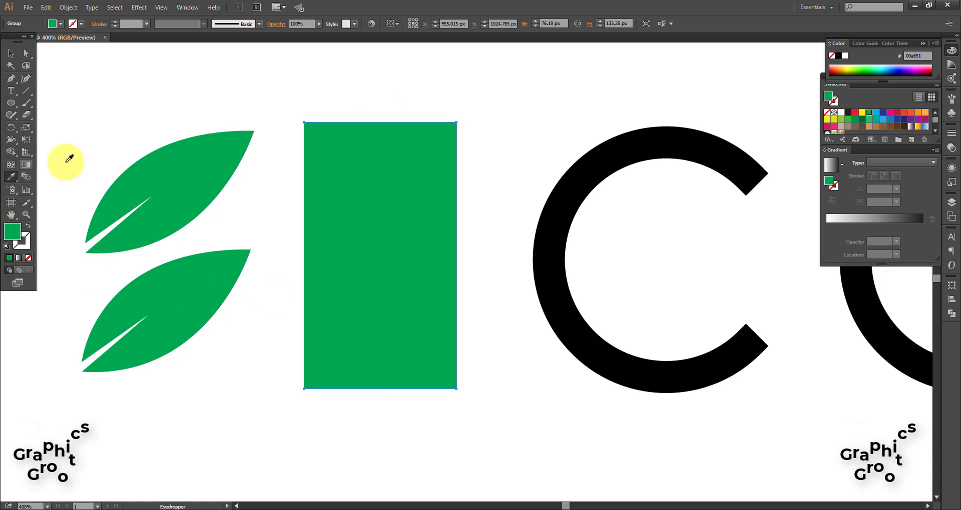
left_click(609, 150)
Step: Move the leaf group onto the black rectangle, overhanging its right edge, and reduce the leaves' stroke weight by one increment
left_click(11, 53)
left_click_drag(135, 100, 208, 381)
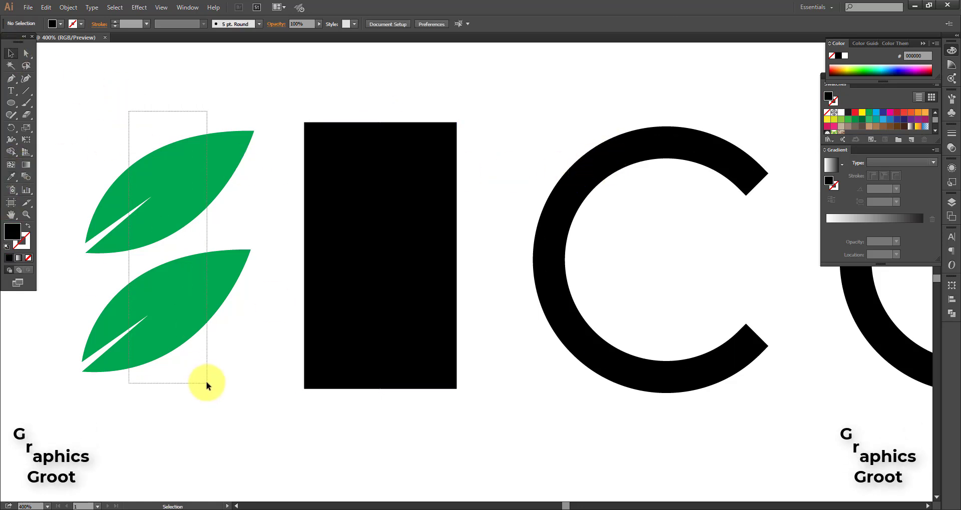
left_click_drag(183, 339, 424, 339)
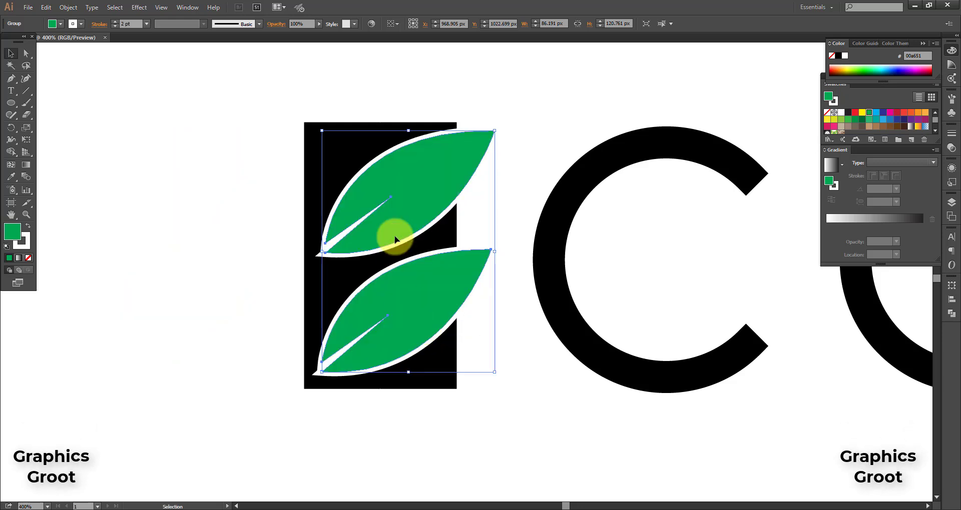
left_click(115, 26)
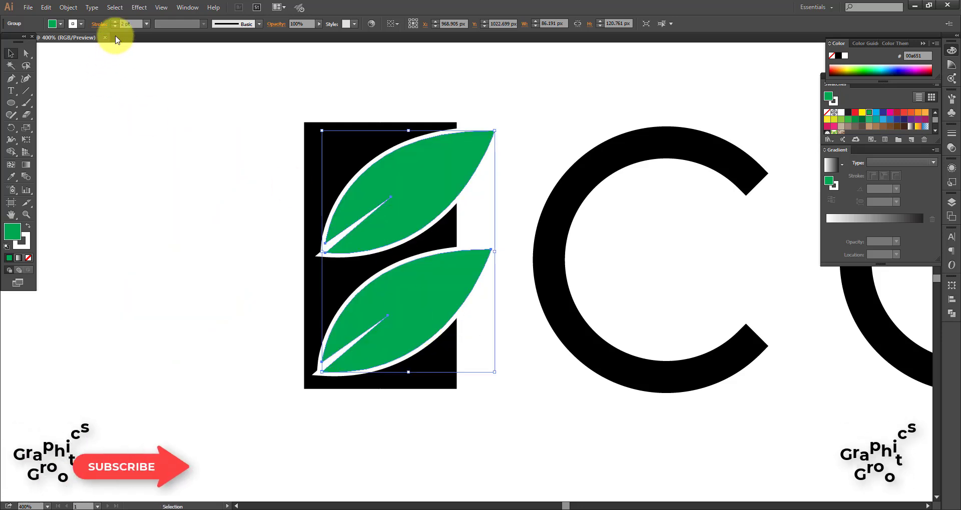
Step: Vertically centre the leaf group and the black rectangle with each other
left_click_drag(236, 95, 455, 405)
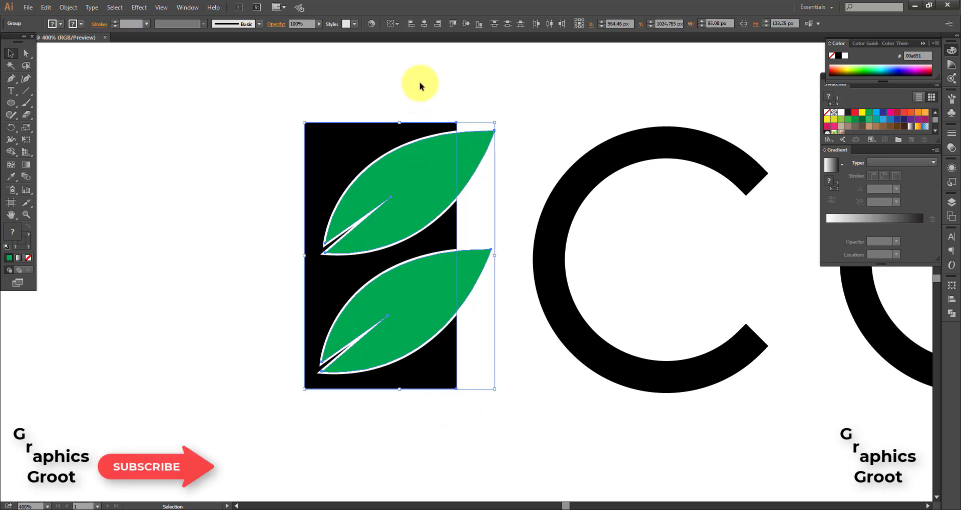
left_click(461, 26)
left_click(431, 175)
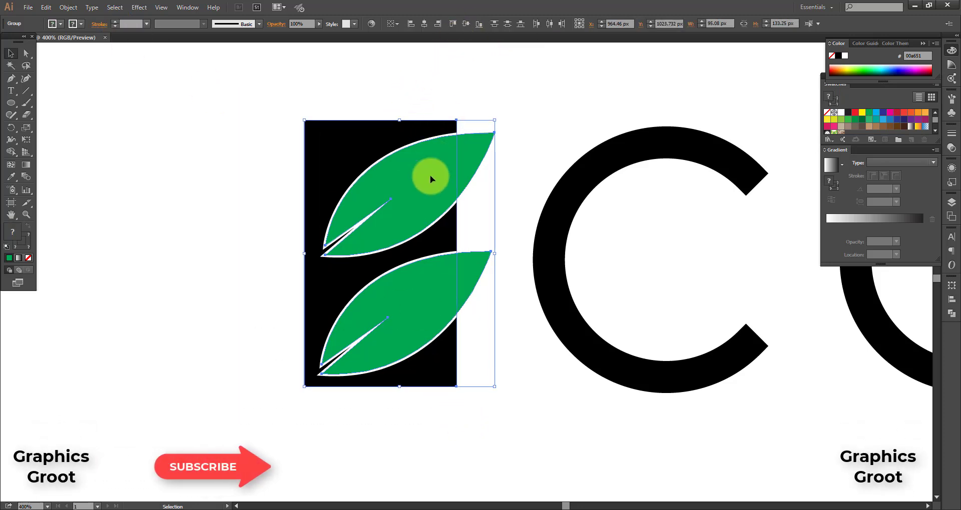
Step: Nudge the black rectangle and leaf group down together by two increments to line up with the letter C
key("Down")
key("Down")
left_click(224, 195)
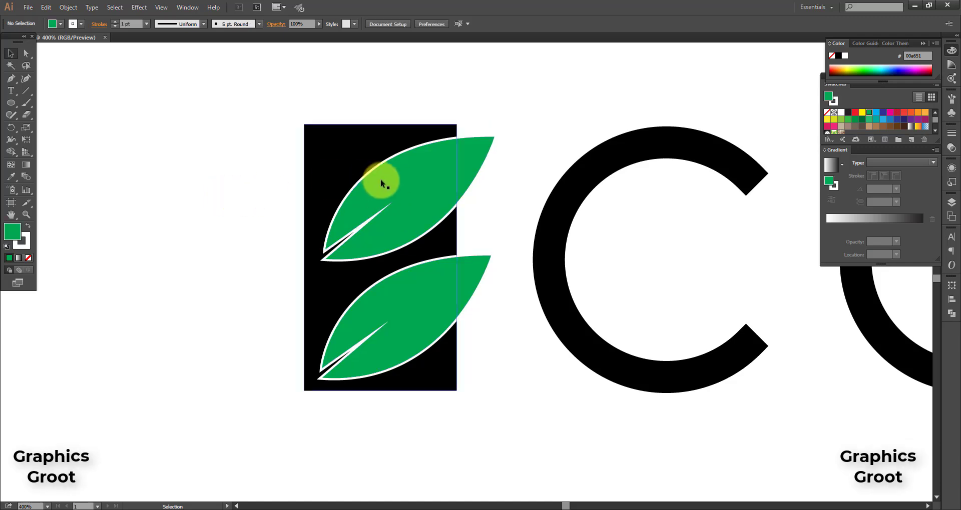
Step: Move the leaf group left across the black rectangle so the leaves overhang both of its sides
left_click(353, 230)
key("ctrl+shift+a")
scroll(382, 251, "up", 1)
left_click(392, 206)
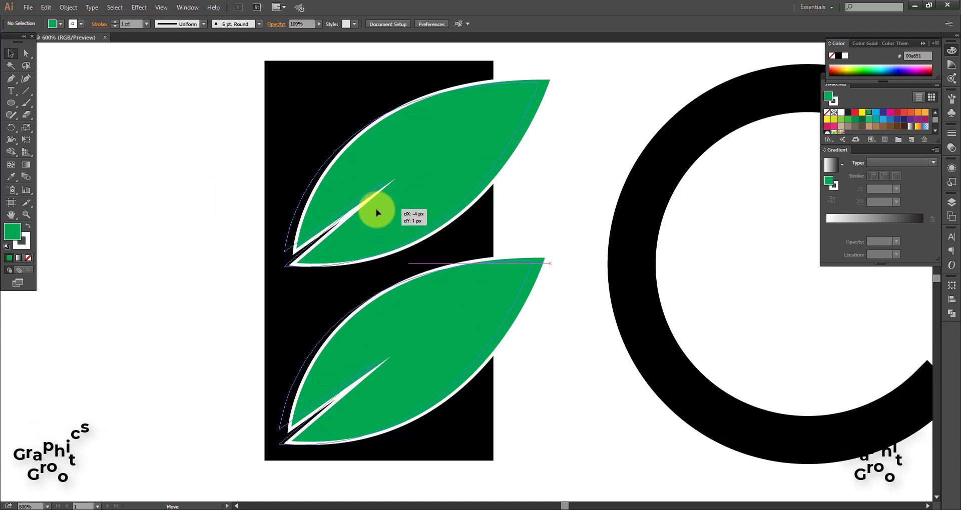
key("Left")
key("Left")
key("Left")
key("Left")
key("Left")
key("Left")
key("Left")
key("Left")
key("Left")
key("Left")
key("Left")
key("Left")
key("Down")
key("Down")
mouse_move(379, 201)
left_mouse_down()
mouse_move(412, 196)
mouse_move(389, 197)
left_mouse_up()
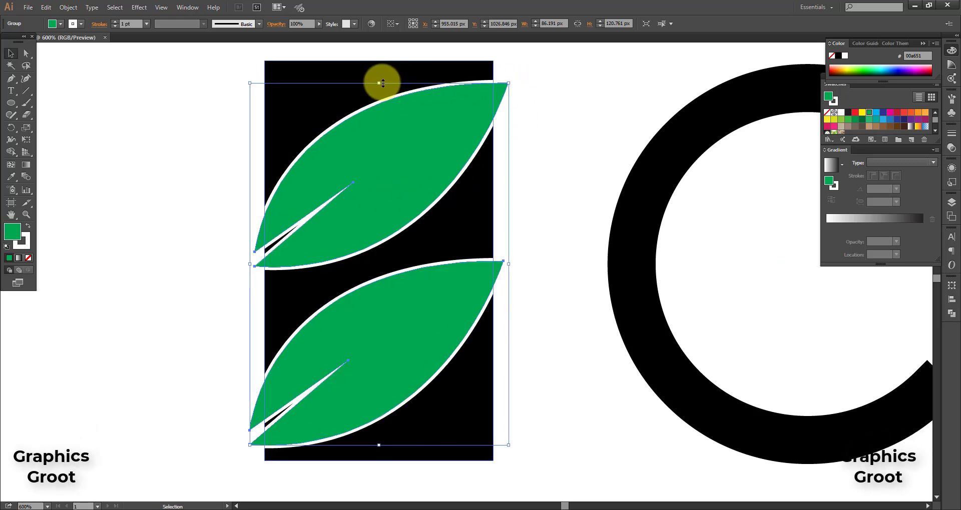
Step: Resize the leaf group to about 88 px wide and 115 px high, keeping it centred on the black rectangle
left_click_drag(379, 83, 381, 97)
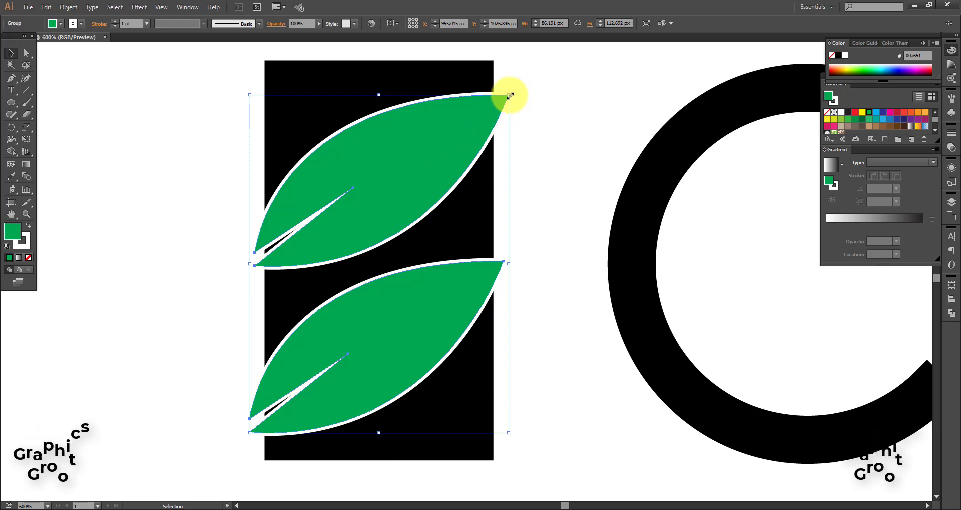
left_click_drag(512, 95, 511, 92)
left_click_drag(411, 157, 410, 151)
left_click(182, 161)
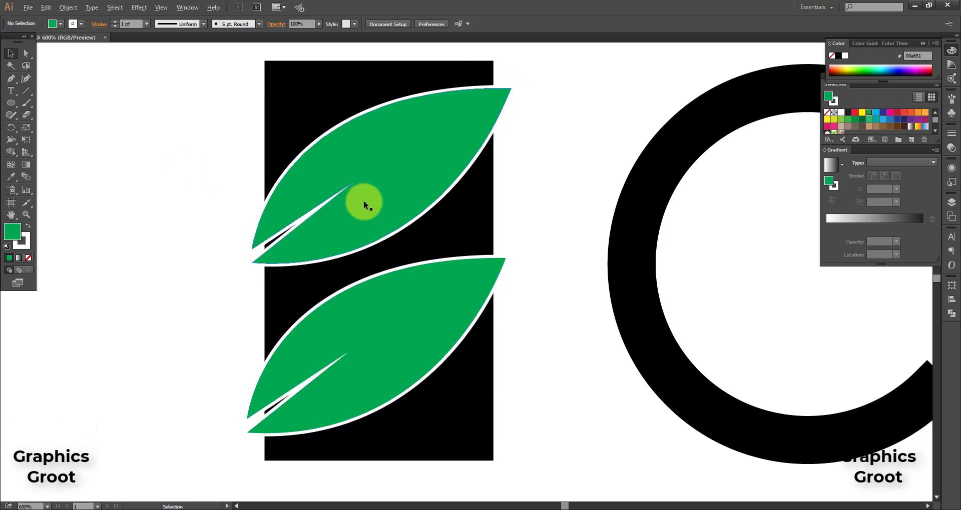
scroll(365, 203, "down", 1)
left_click_drag(263, 93, 484, 394)
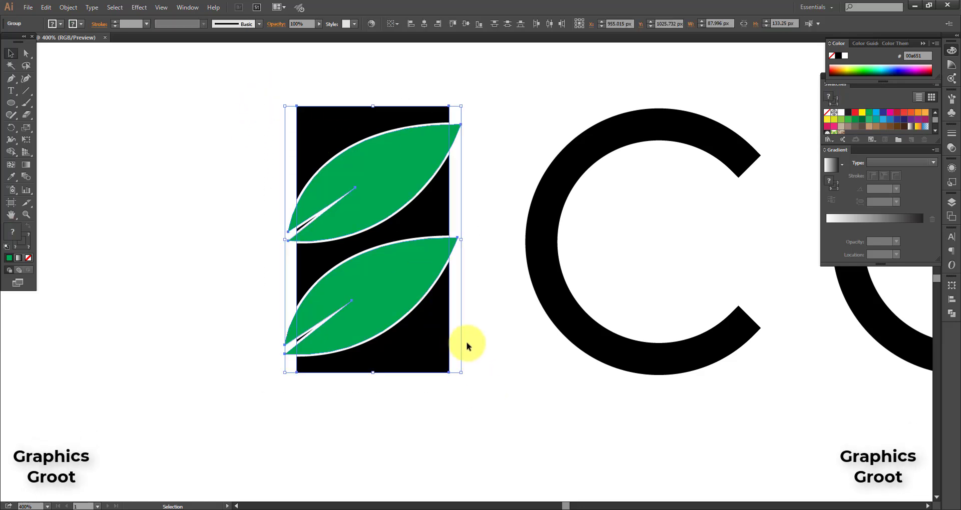
left_click(493, 431)
Step: Expand the leaf group so its white strokes become filled shapes
scroll(361, 200, "up", 1)
left_click(361, 214)
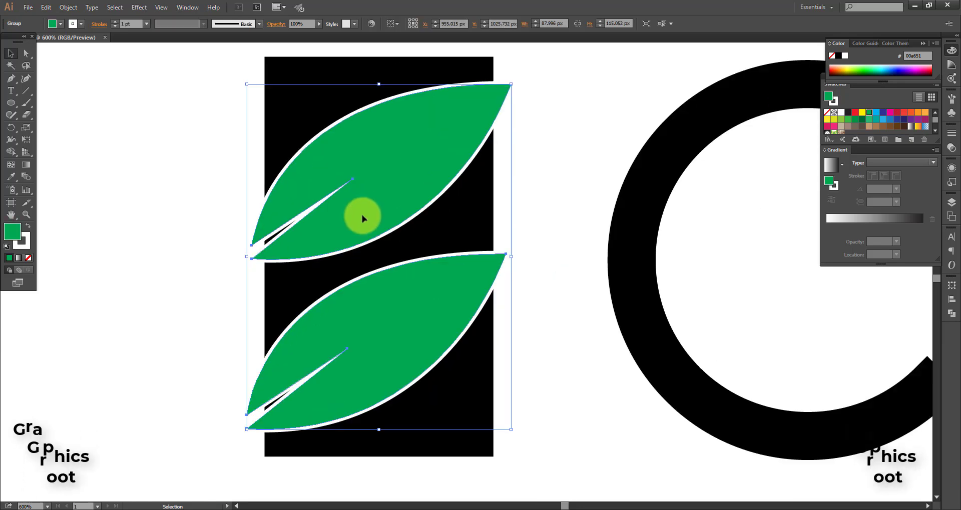
left_click(68, 7)
left_click(125, 149)
Step: Remove the upper leaf's white outline beyond the rectangle's left edge and the pieces inside its vein slit with Shape Builder
left_click_drag(197, 105, 513, 477)
left_click(11, 152)
scroll(295, 281, "up", 5)
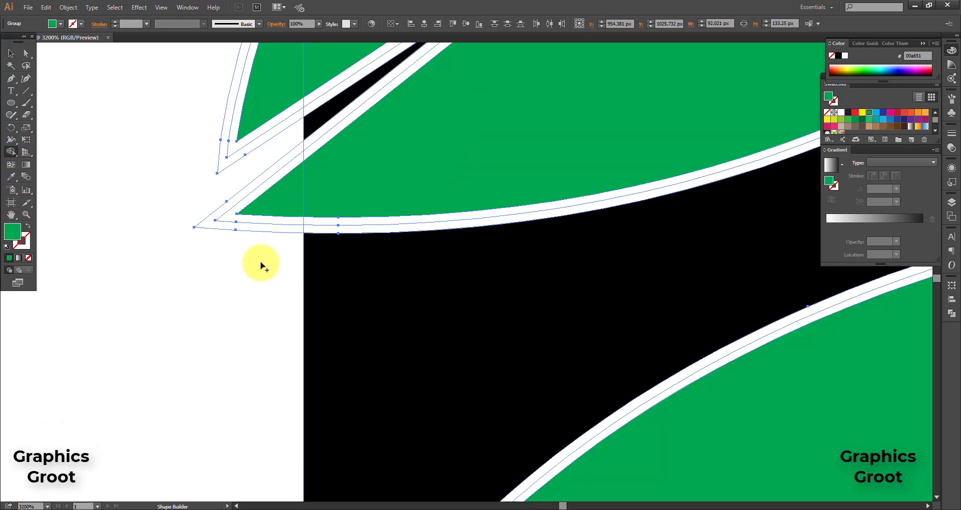
left_click(284, 225, "alt")
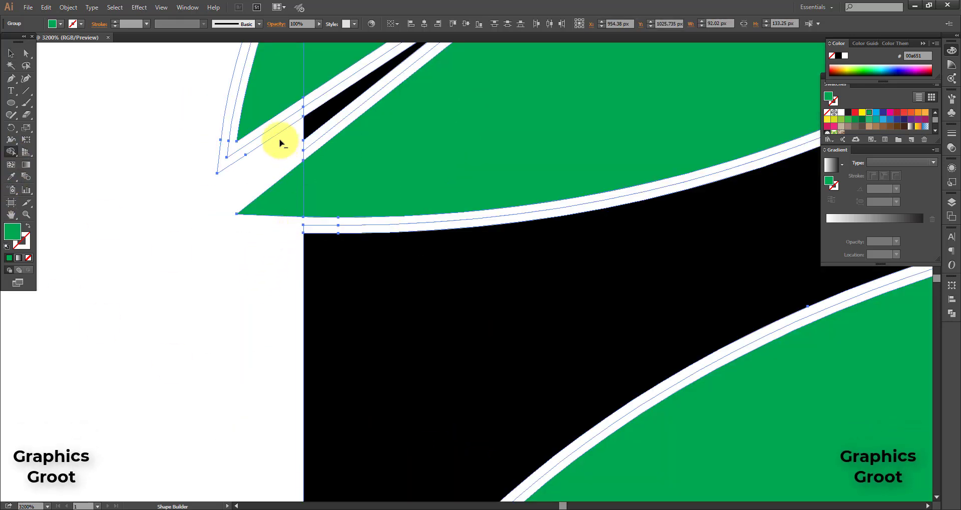
mouse_move(283, 130)
left_mouse_down()
mouse_move(289, 148)
mouse_move(306, 140)
left_mouse_up()
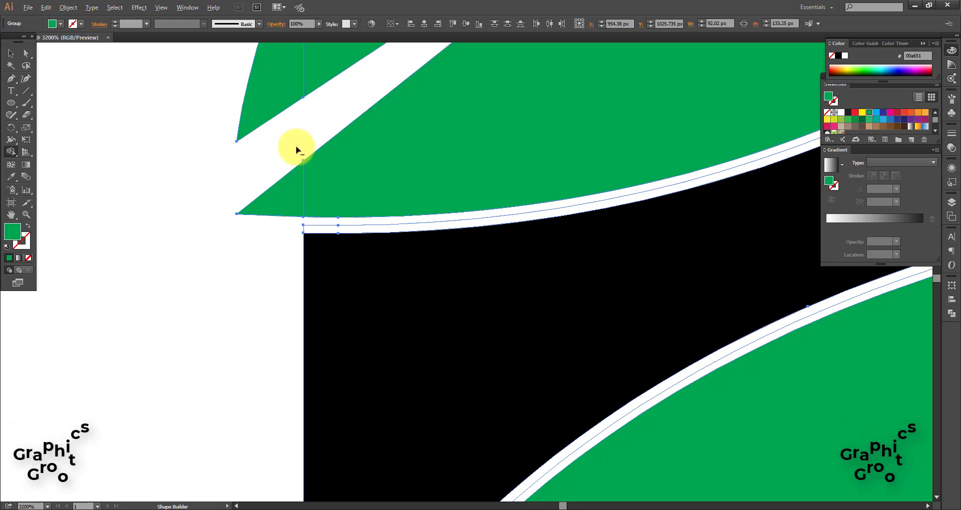
scroll(296, 173, "down", 4)
scroll(316, 163, "down", 1)
scroll(307, 160, "up", 5)
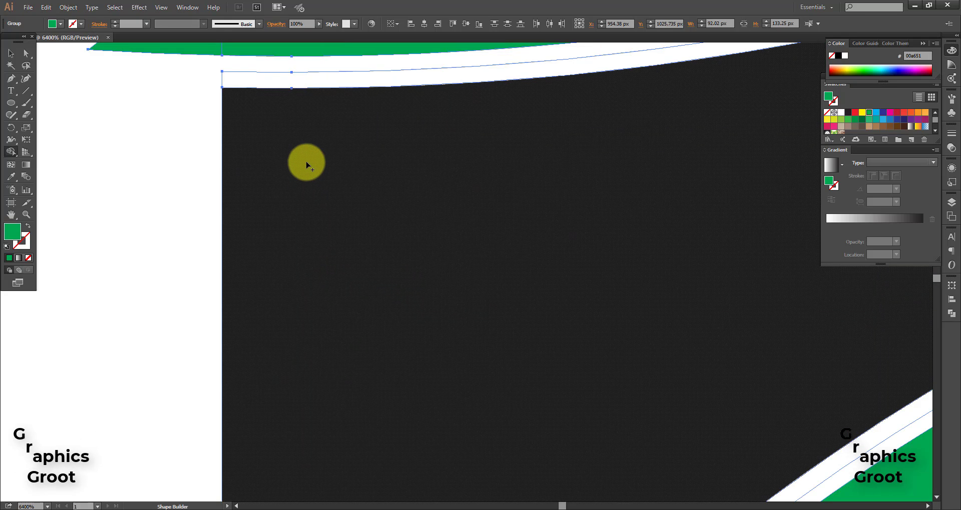
scroll(371, 155, "down", 5)
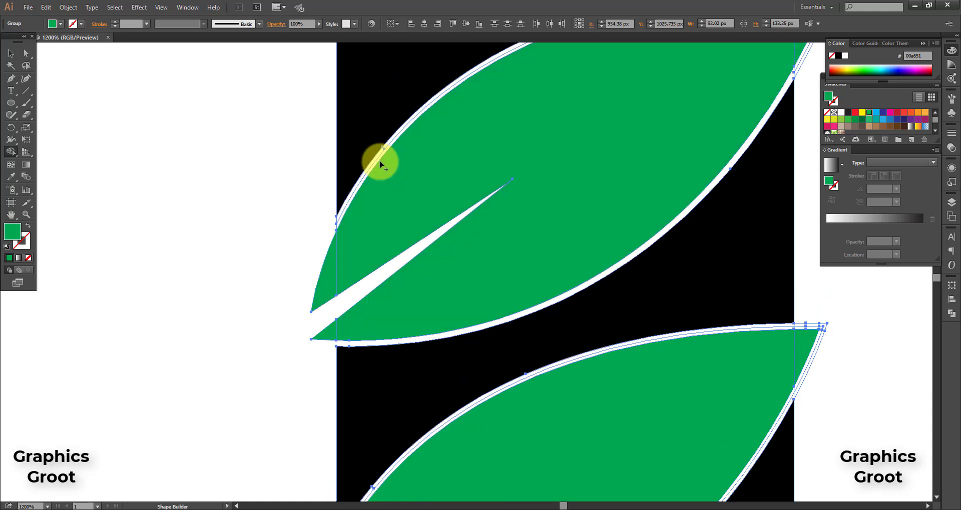
scroll(373, 165, "down", 2)
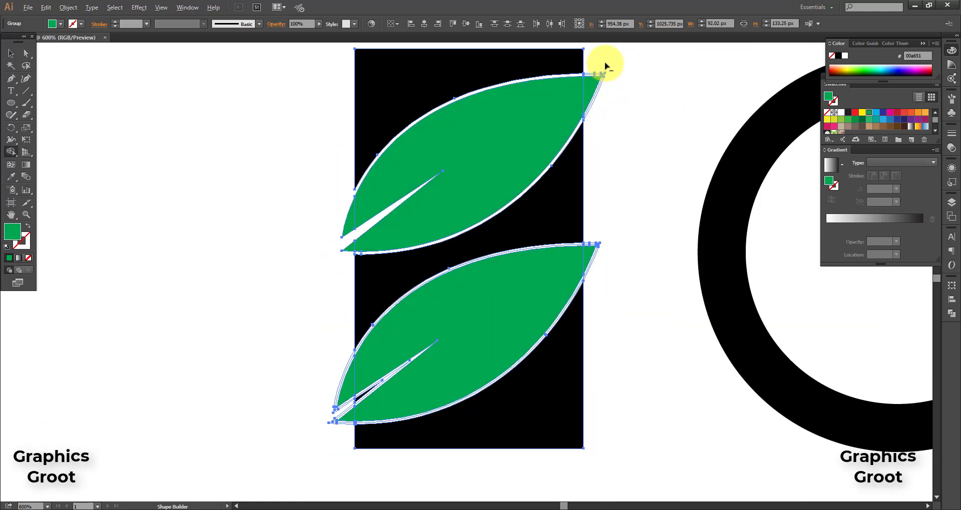
Step: Remove the white outlines of both leaf tips that extend beyond the rectangle's right edge with Shape Builder
scroll(598, 110, "up", 4)
left_click_drag(598, 110, 583, 111)
scroll(524, 151, "down", 5)
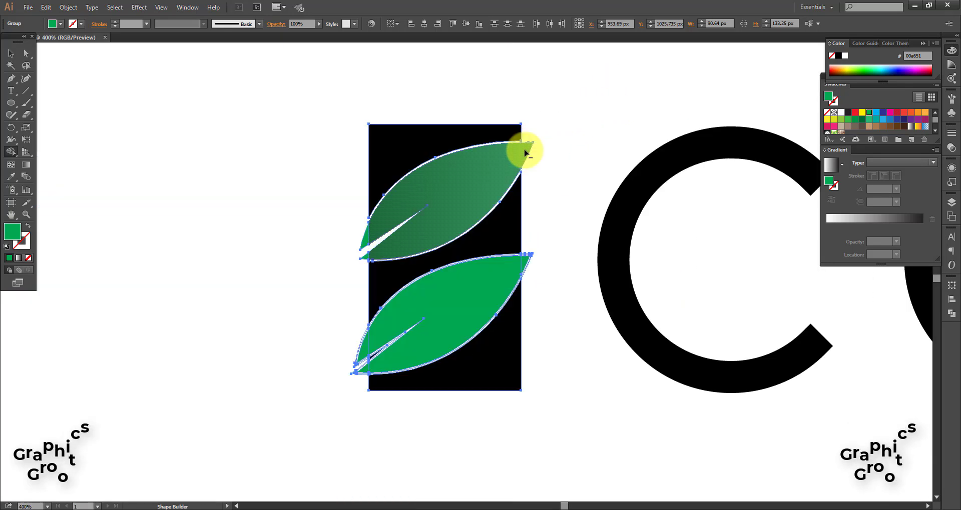
scroll(531, 260, "up", 3)
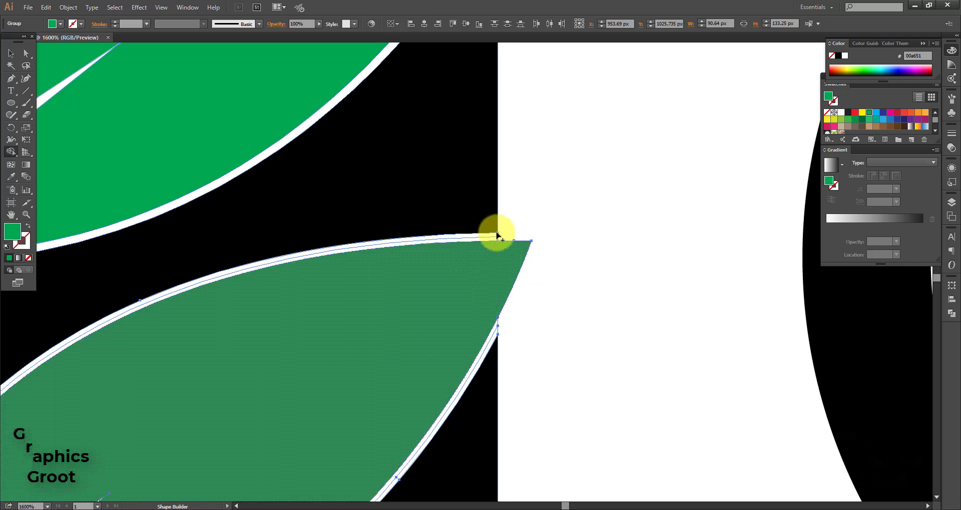
scroll(495, 232, "up", 2)
mouse_move(507, 333)
left_mouse_down()
mouse_move(435, 315)
mouse_move(504, 272)
left_mouse_up()
Step: Remove the lower leaf's white outline beyond the rectangle's left edge and the pieces inside its vein slit with Shape Builder
scroll(503, 272, "down", 3)
scroll(175, 404, "up", 3)
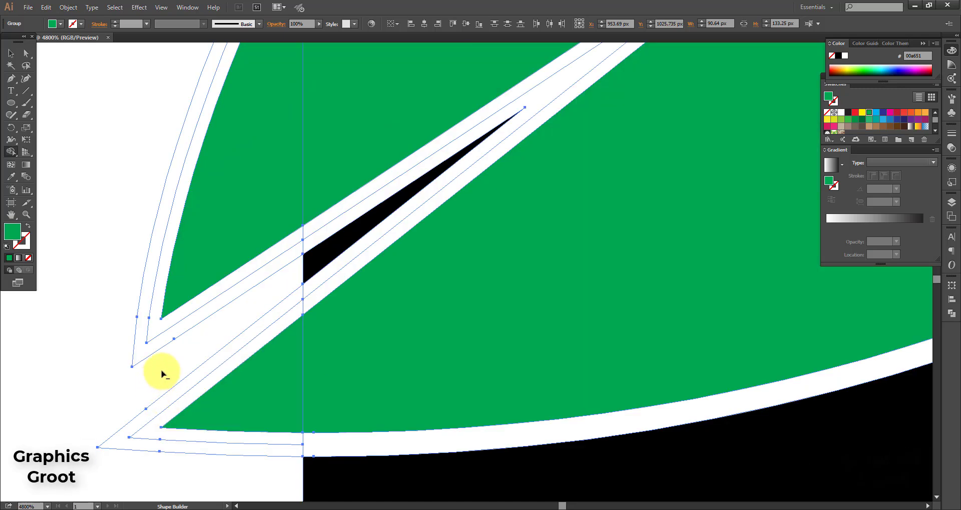
mouse_move(156, 343)
left_mouse_down()
mouse_move(130, 463)
mouse_move(151, 434)
left_mouse_up()
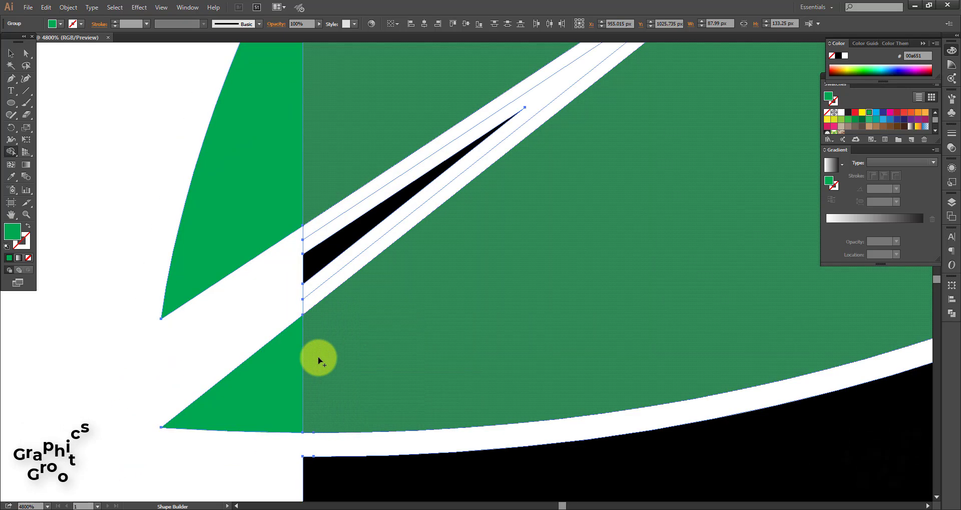
left_click(315, 246, "alt")
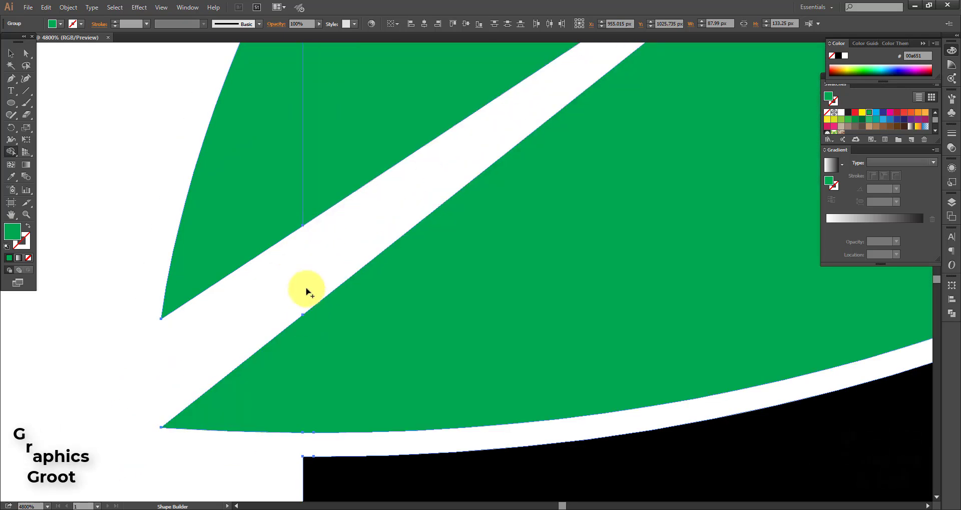
scroll(306, 286, "down", 3)
scroll(299, 281, "up", 3)
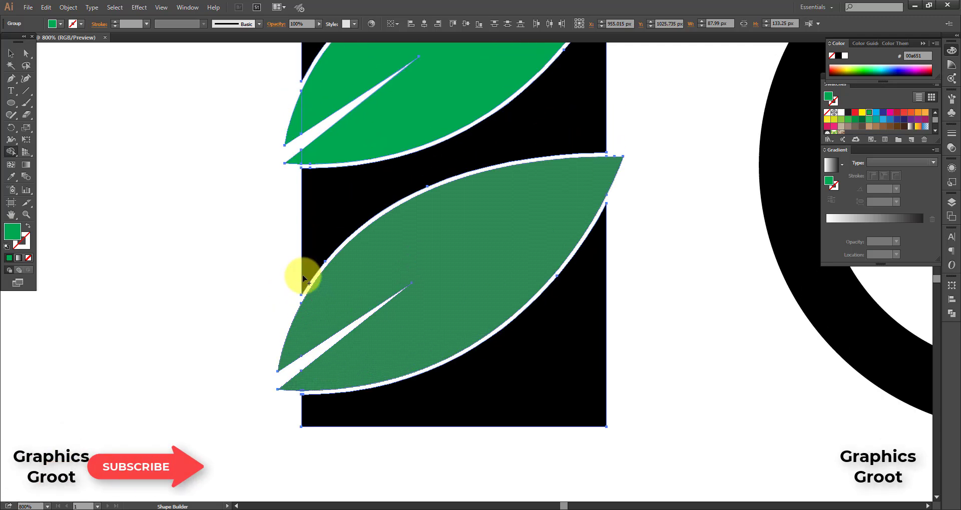
scroll(331, 239, "down", 1)
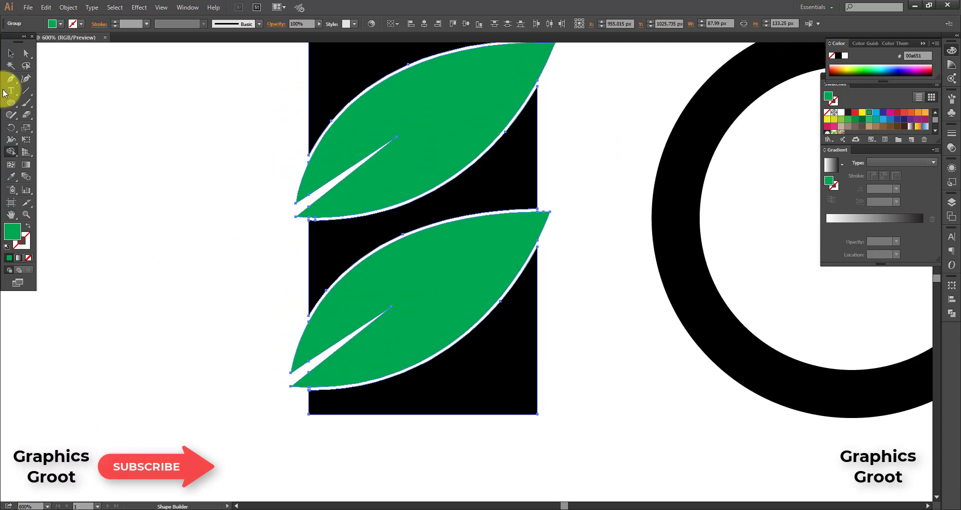
left_click(11, 53)
left_click(136, 217)
Step: Ungroup the leaf artwork so that each leaf can be selected separately
scroll(347, 310, "down", 1)
scroll(415, 200, "up", 1)
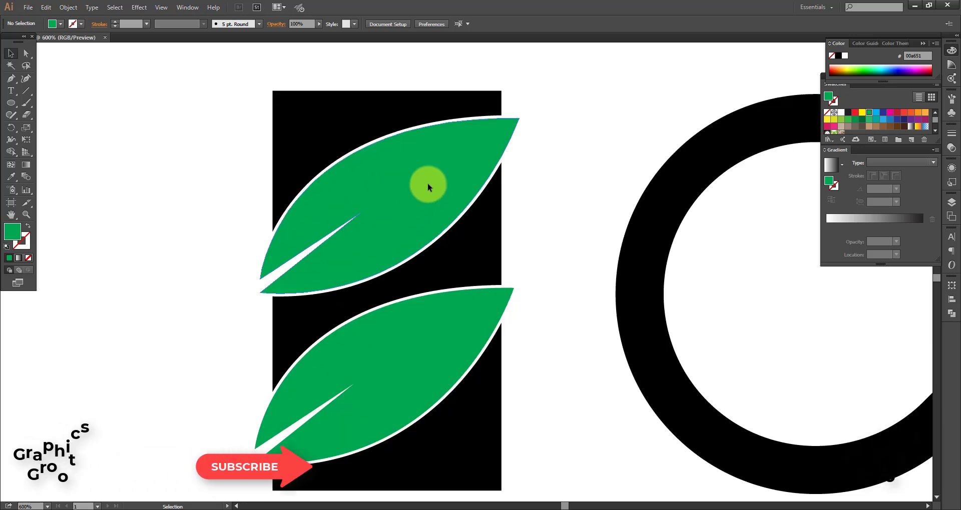
left_click(451, 221)
right_click(454, 170)
left_click(491, 242)
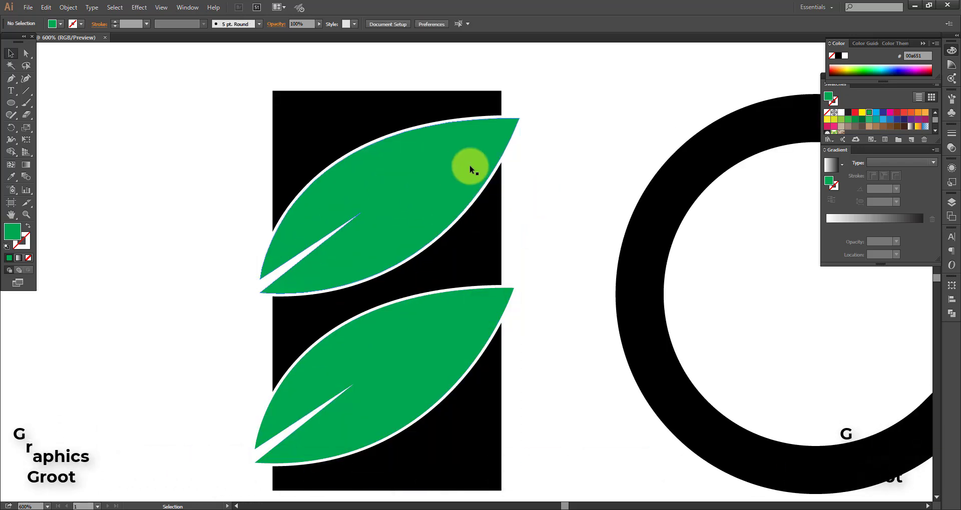
Step: Scale each green leaf down about its centre to roughly the rectangle's width, widening the white gap around it
left_click(480, 158)
left_click_drag(520, 118, 503, 131)
left_click(431, 360)
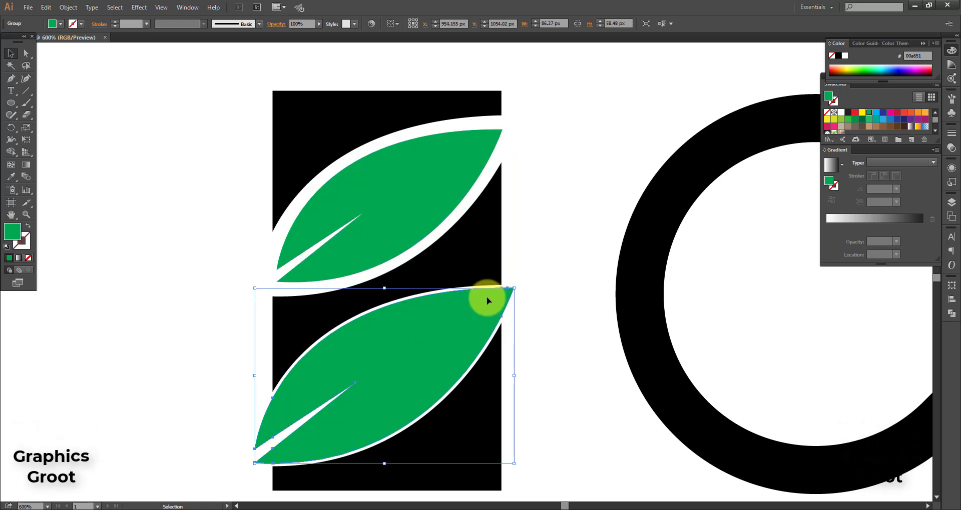
mouse_move(514, 289)
left_mouse_down()
mouse_move(500, 290)
mouse_move(502, 300)
left_mouse_up()
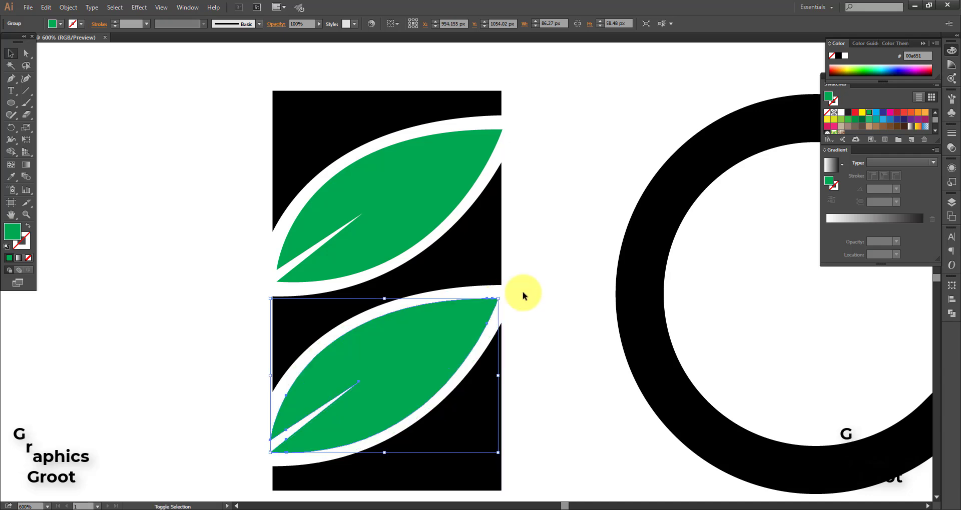
left_click(545, 277)
scroll(359, 265, "down", 2)
scroll(281, 268, "up", 1)
scroll(300, 292, "right", 1)
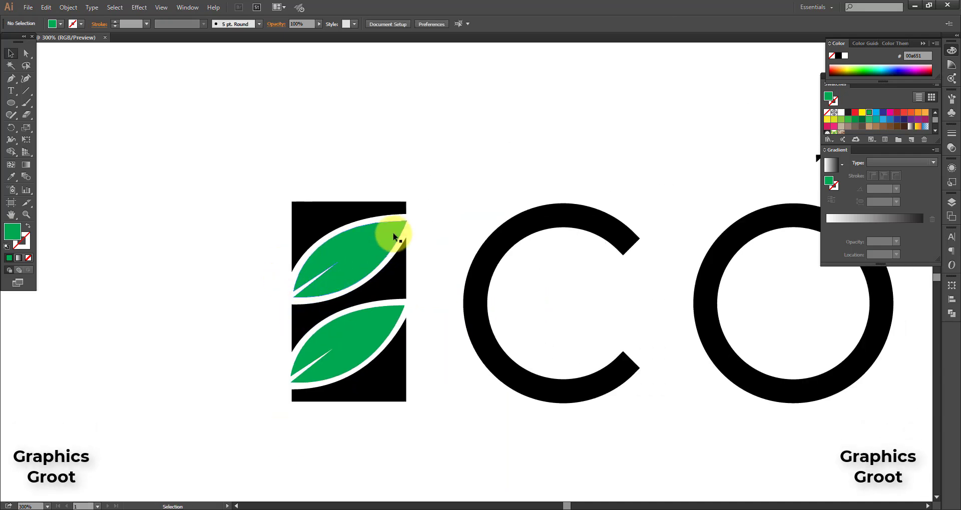
Step: Round the black block's upper-left and lower-right corners with a radius of about 42 px
left_click_drag(181, 197, 310, 393)
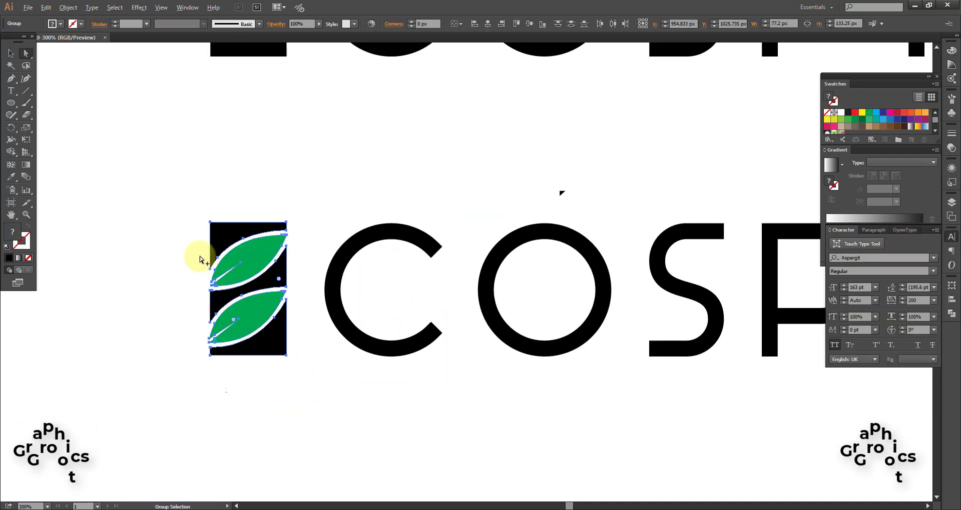
scroll(200, 257, "up", 2)
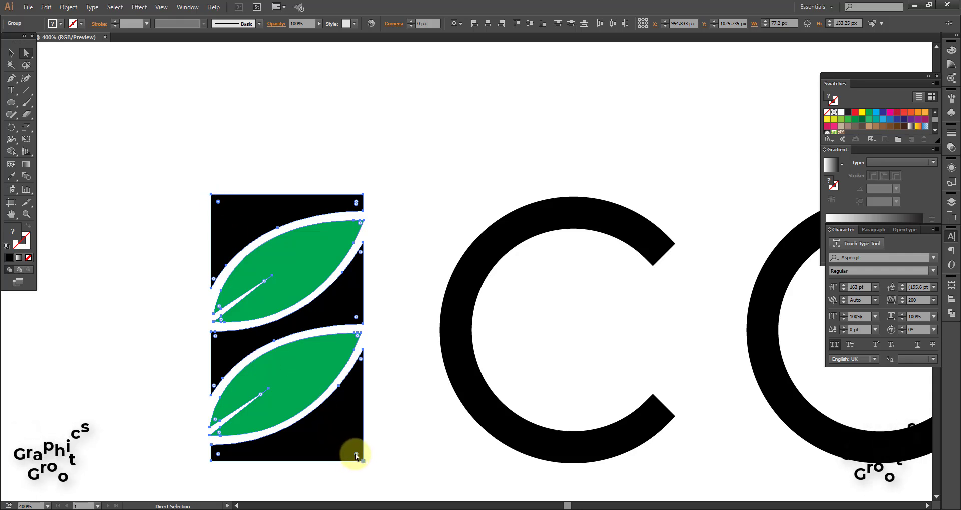
left_click_drag(356, 455, 277, 380)
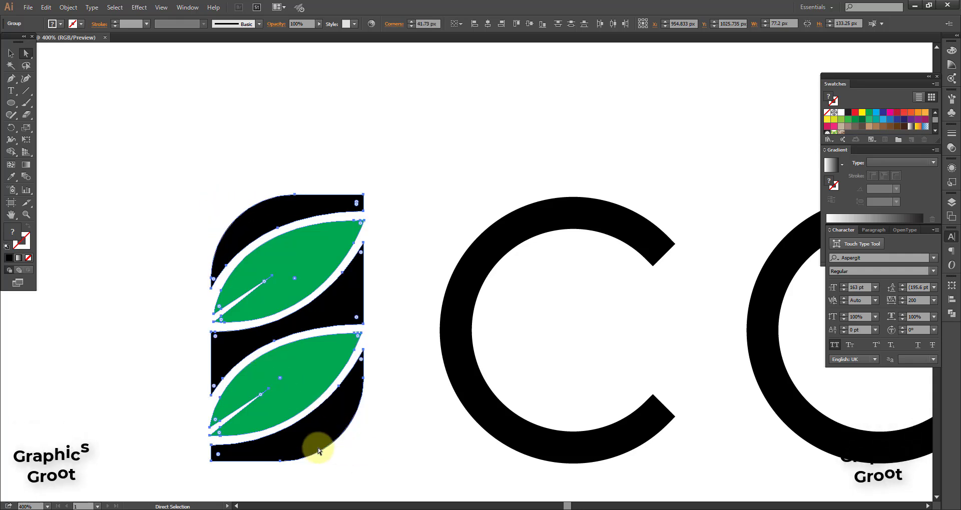
left_click(13, 54)
left_click(94, 198)
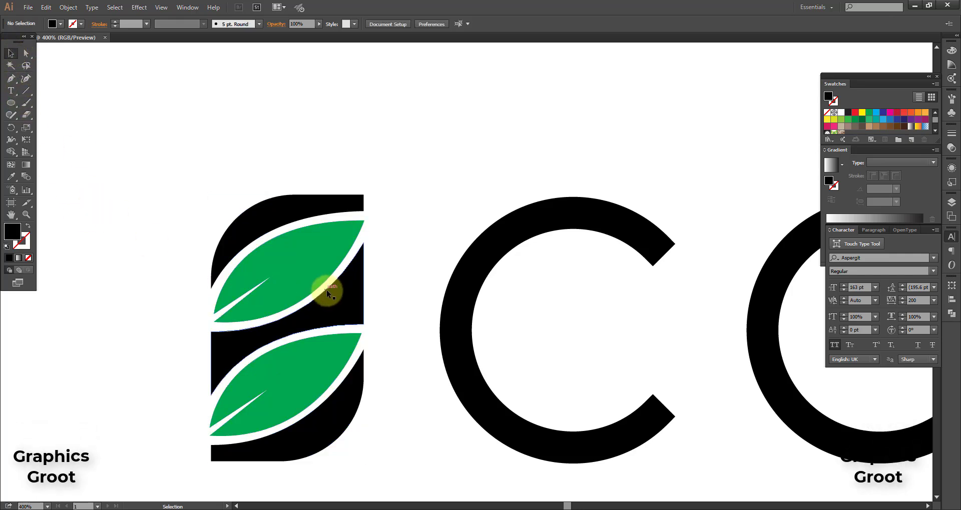
Step: Round the right end of the top black piece and the left end of the bottom black piece by about 8 px
scroll(307, 328, "up", 1)
left_click(327, 148)
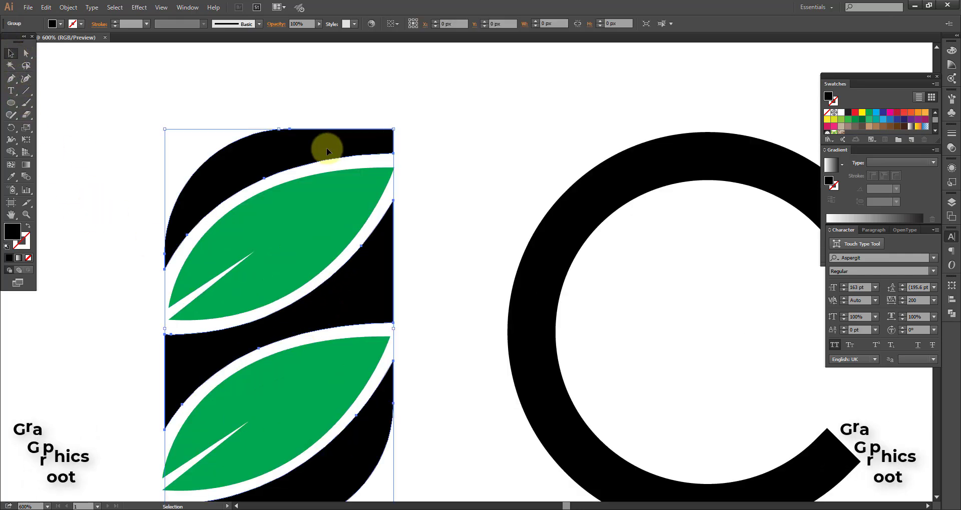
left_click(26, 53)
left_click(386, 138)
scroll(293, 408, "down", 2)
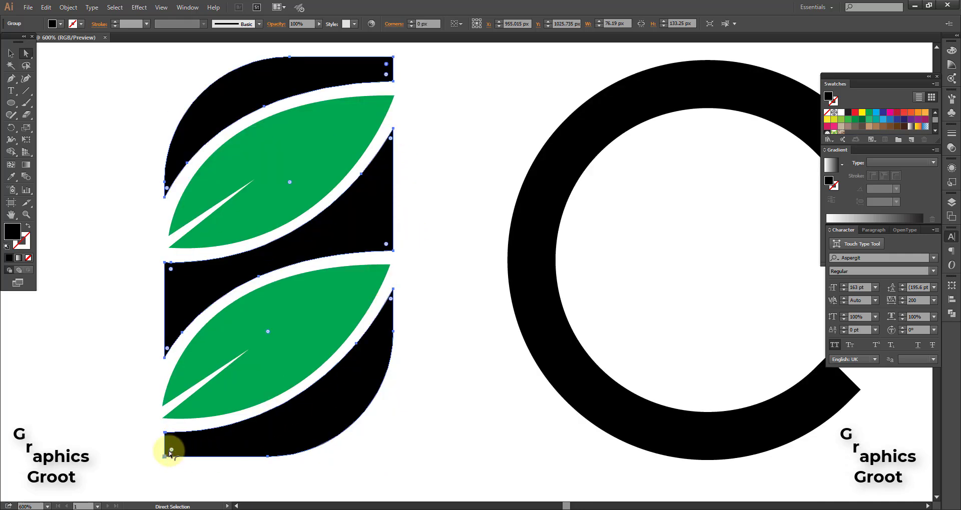
left_click_drag(169, 451, 316, 363)
scroll(317, 362, "up", 1)
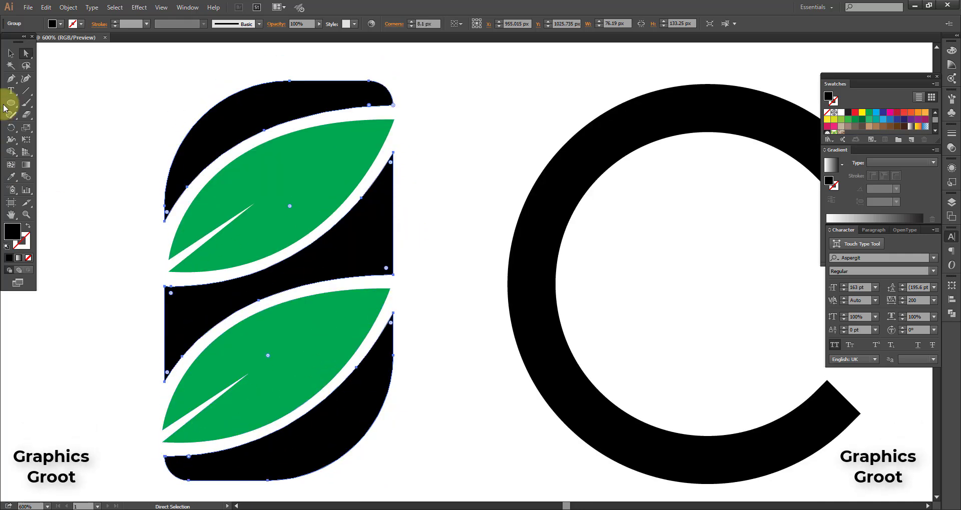
Step: Draw a vertical line about 14 px long across the middle black piece and remove the part right of it with Shape Builder
left_click(11, 79)
scroll(242, 247, "up", 2)
left_click(259, 252)
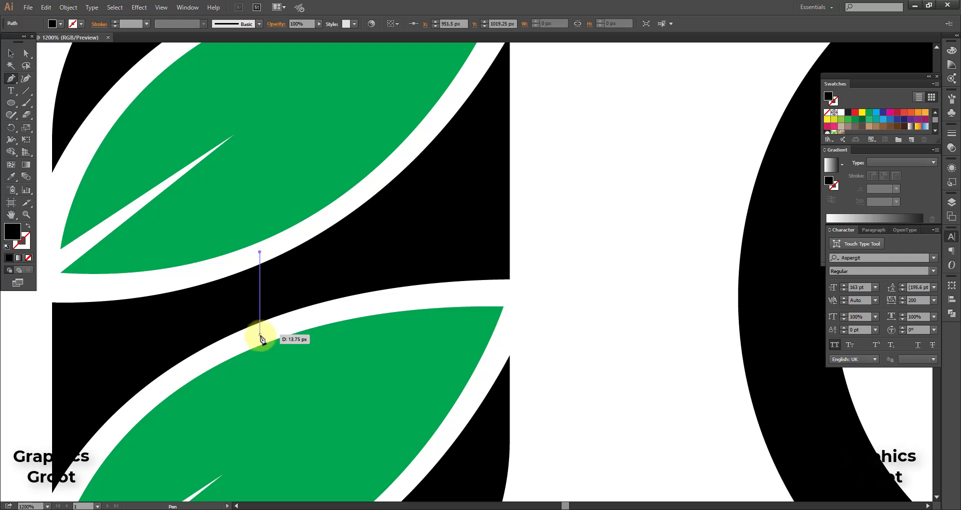
left_click(10, 54)
left_click(204, 290)
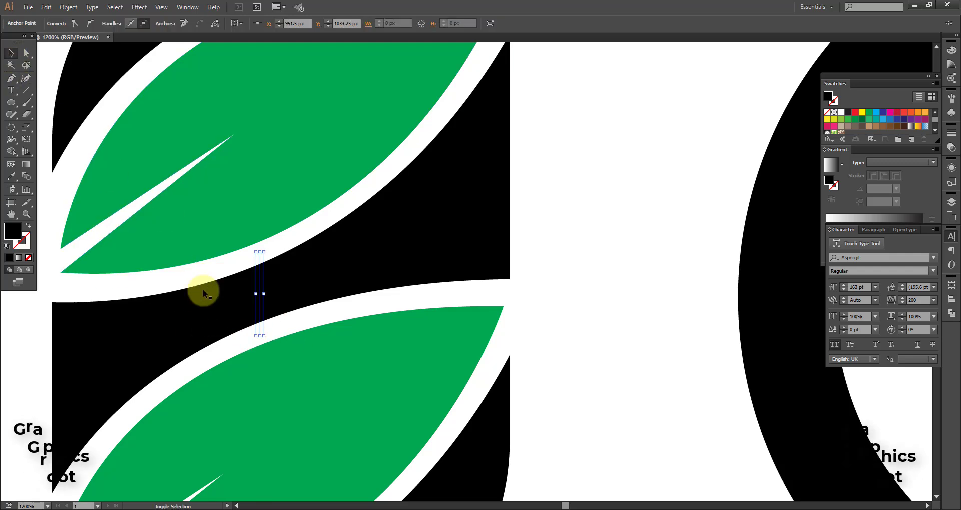
left_click(10, 152)
left_click(306, 264, "alt")
left_click(11, 54)
left_click(424, 278)
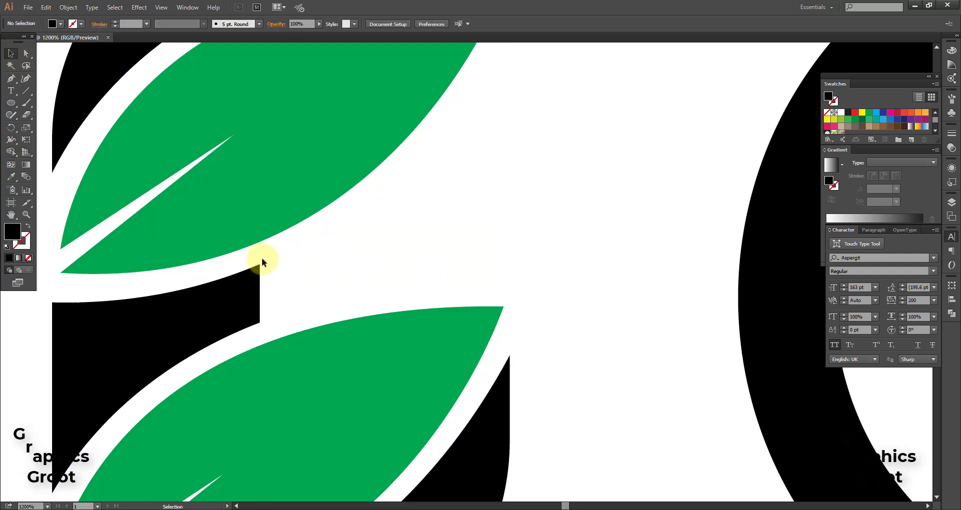
Step: Delete the leftover cutting line and round the right end of the middle black piece
left_click(259, 259)
key("Delete")
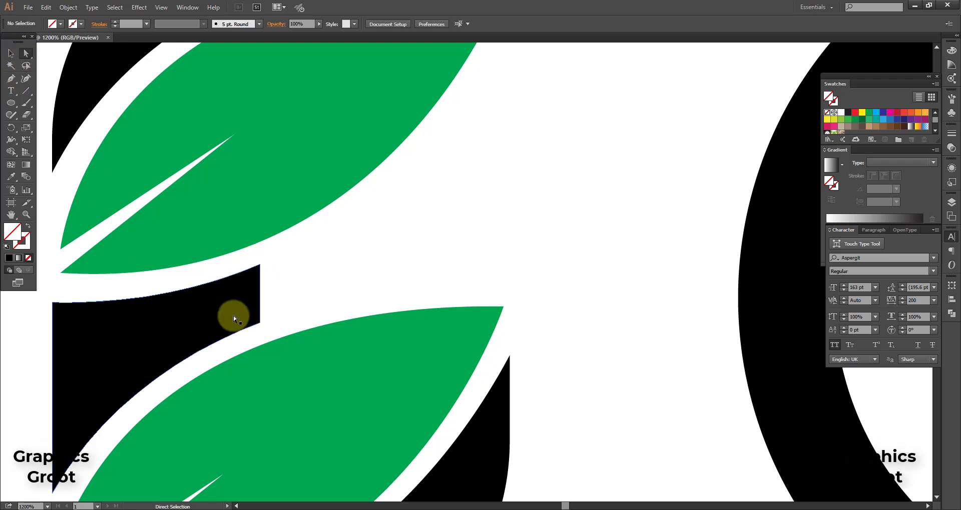
left_click(233, 316)
left_click_drag(252, 317, 107, 306)
left_click(311, 296)
Step: Move the plain wordmark and the leaf-E wordmark up the artboard, then enlarge the leaf-E wordmark
scroll(284, 293, "down", 4)
scroll(283, 292, "down", 2)
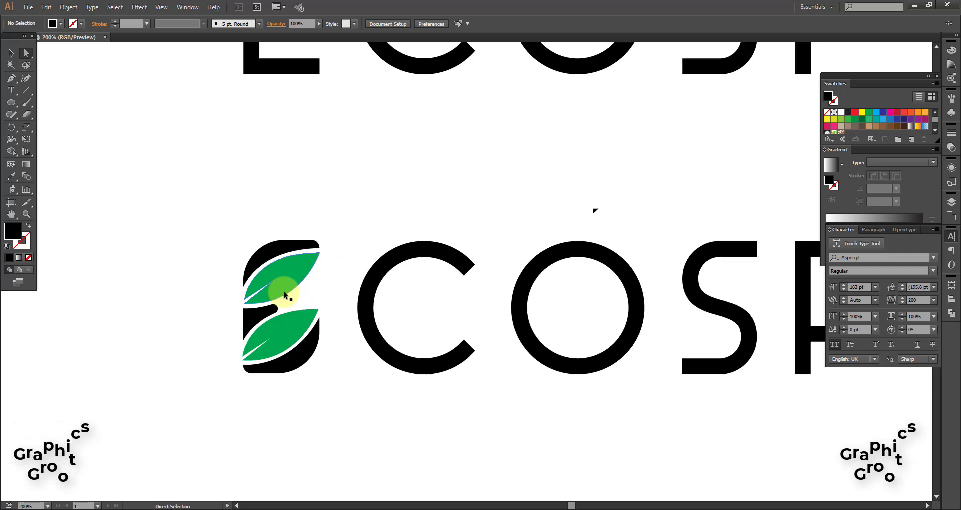
scroll(252, 242, "down", 2)
scroll(256, 247, "down", 1)
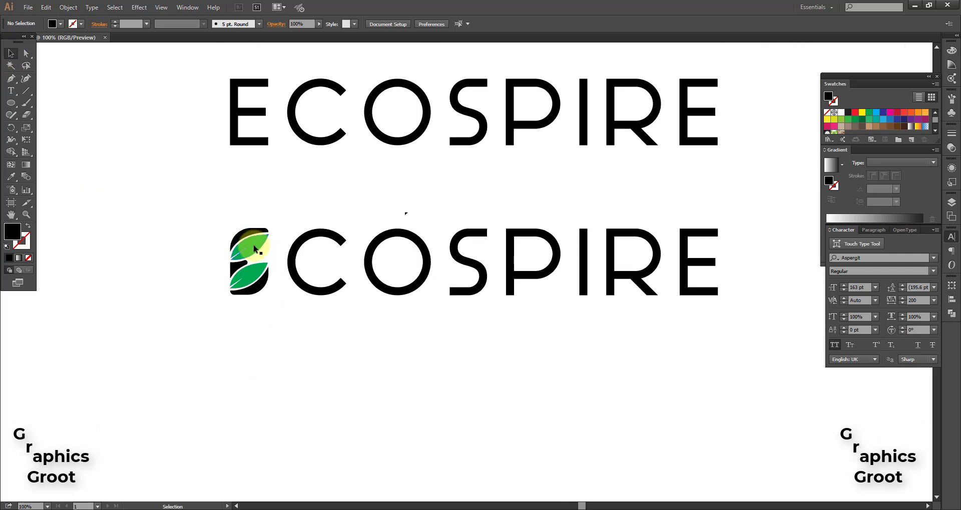
scroll(259, 249, "up", 2)
scroll(280, 250, "down", 1)
scroll(286, 253, "up", 4)
scroll(285, 254, "down", 2)
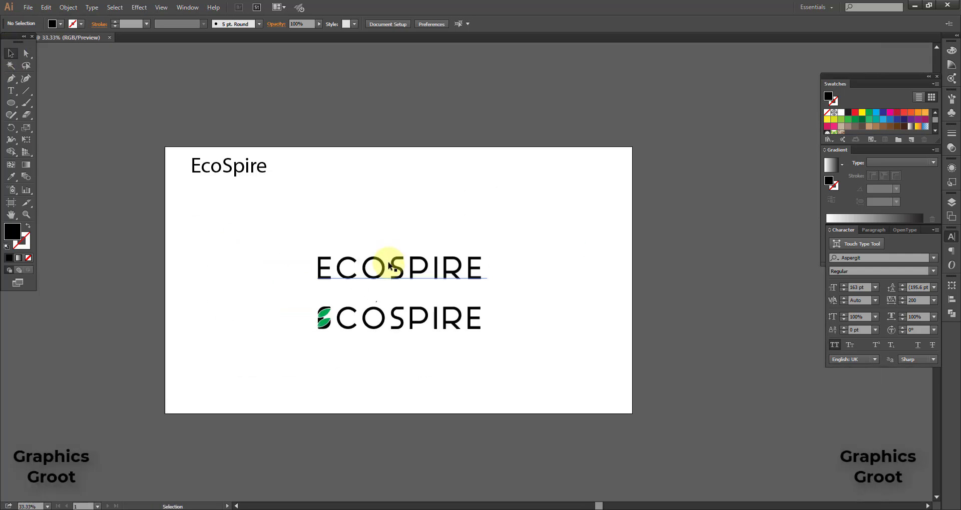
left_click_drag(386, 264, 389, 191)
left_click_drag(425, 326, 415, 248)
scroll(424, 241, "up", 1)
left_click_drag(511, 265, 542, 298)
left_click(247, 220)
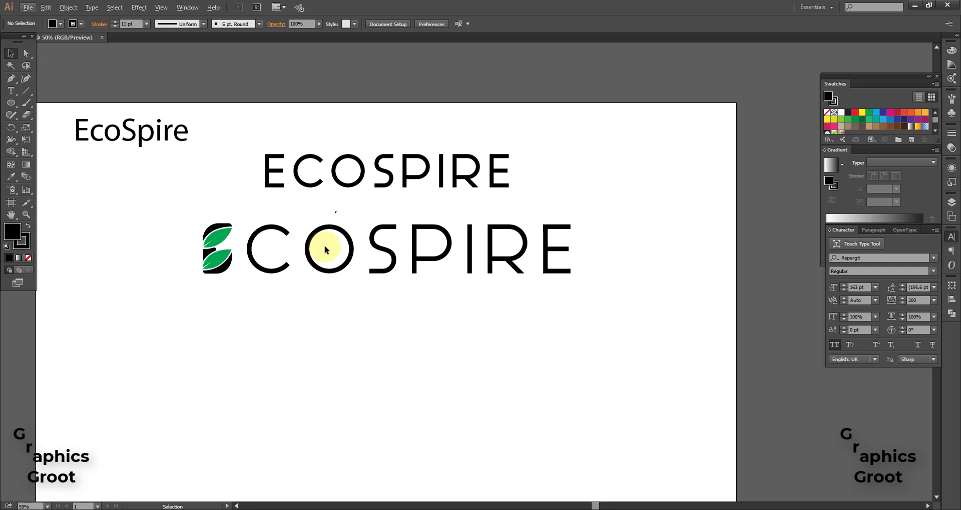
Step: Duplicate the leaf E symbol below the large wordmark and place the plain ECOSPIRE text beneath the copy
scroll(325, 249, "down", 2)
left_click_drag(175, 180, 237, 268)
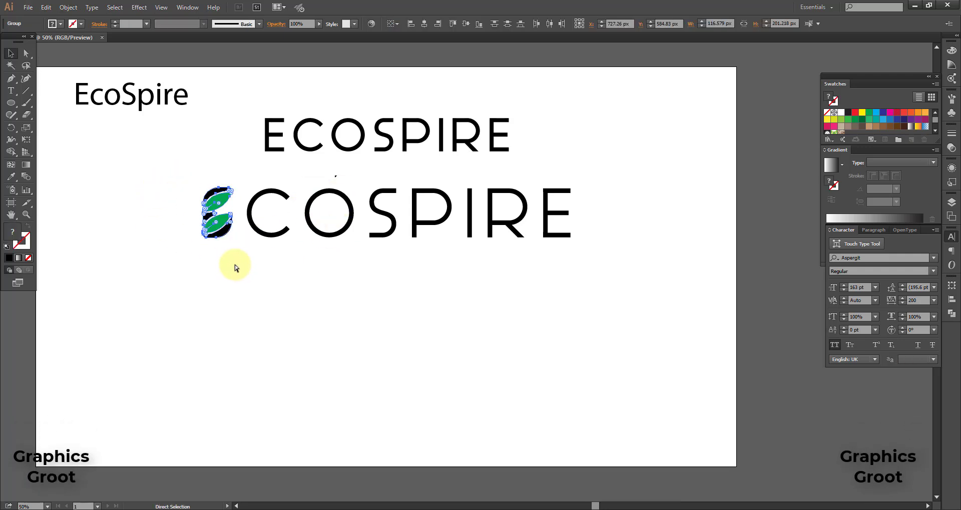
key("v")
left_click(218, 245)
left_click_drag(221, 236, 380, 322)
left_click_drag(368, 147, 379, 358)
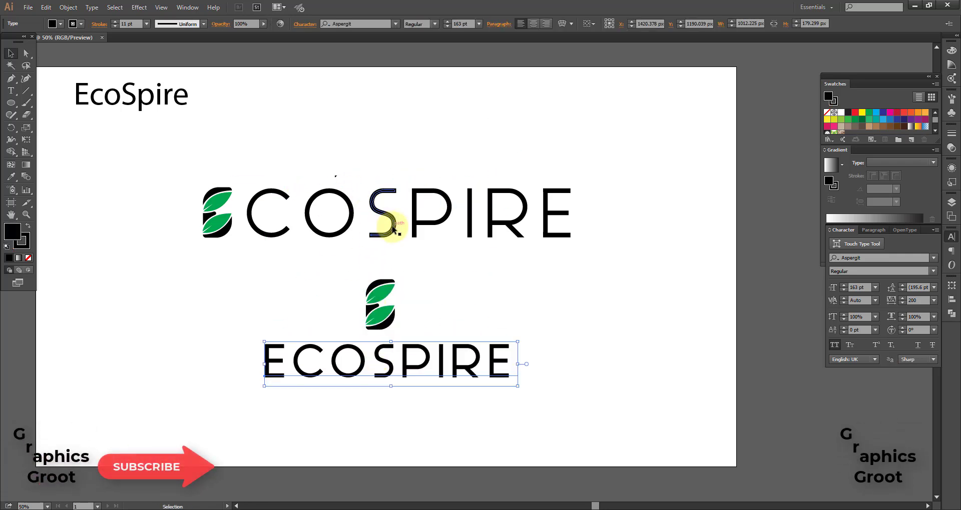
Step: Move the complete leaf-E wordmark further up as one piece, leaving more space above the stacked version
left_click_drag(393, 227, 395, 187)
key("ctrl+z")
left_click_drag(155, 185, 619, 236)
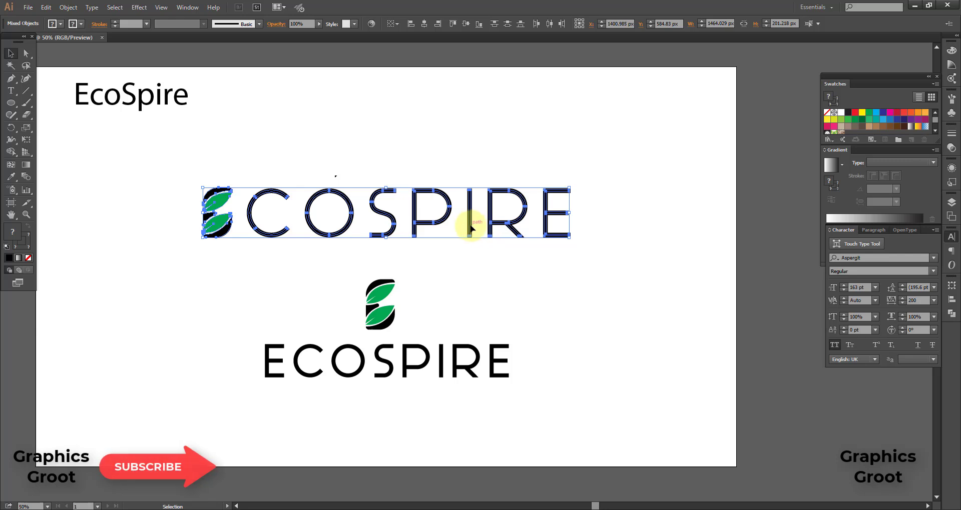
left_click_drag(471, 229, 467, 193)
left_click(557, 275)
Step: Reduce the stroke of the ECOSPIRE text under the leaf symbol to 6 pt
scroll(400, 333, "down", 2)
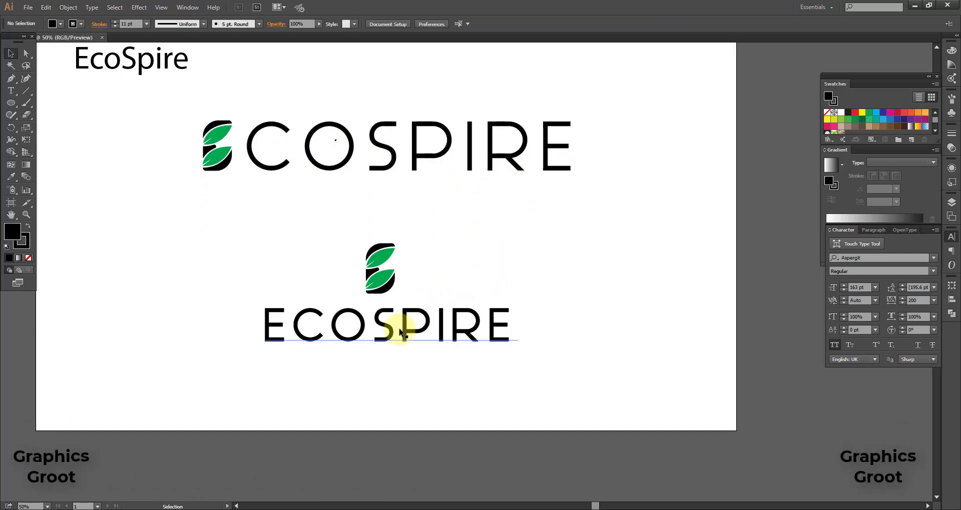
scroll(400, 333, "up", 1)
left_click(382, 331)
left_click(115, 27)
left_click(115, 27)
left_click(115, 27)
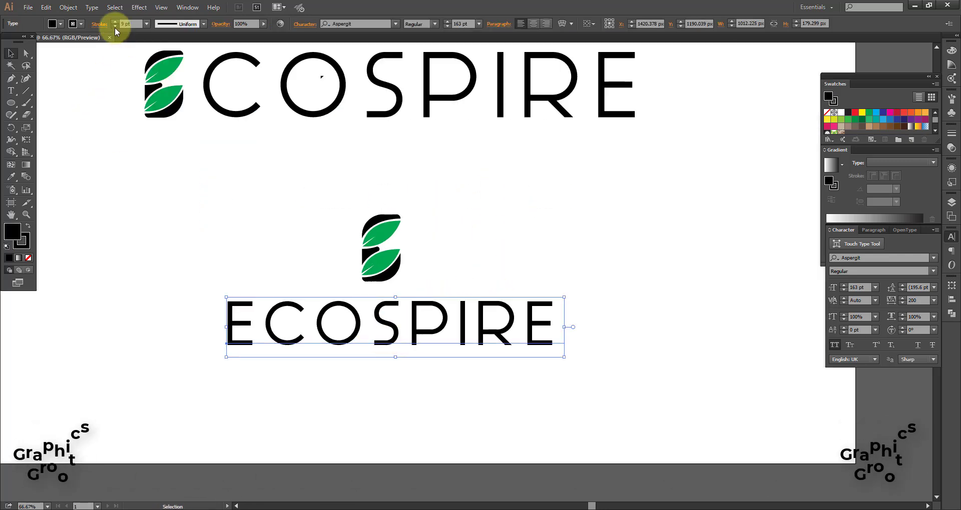
left_click(115, 27)
left_click(115, 27)
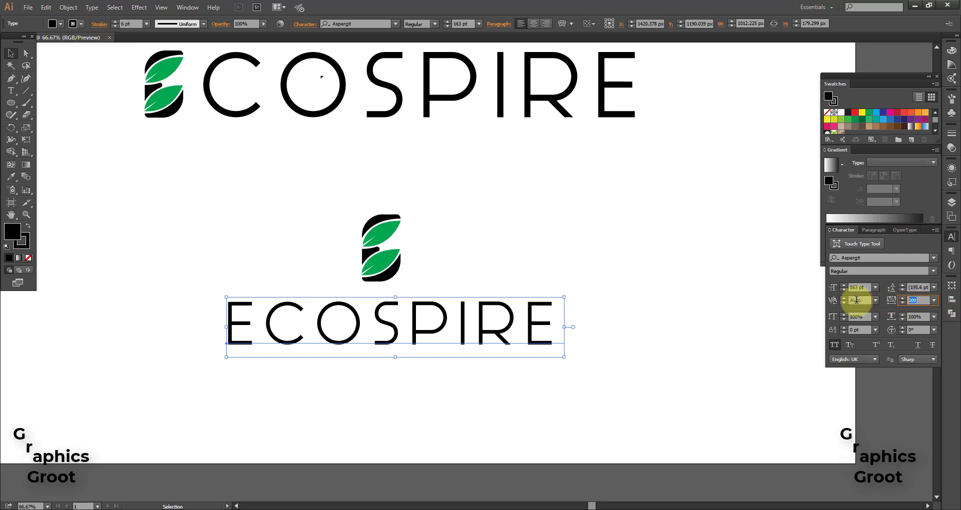
Step: Set the lower ECOSPIRE text's tracking to 1000 and scale it down to about 87 pt beneath the symbol
type("1000")
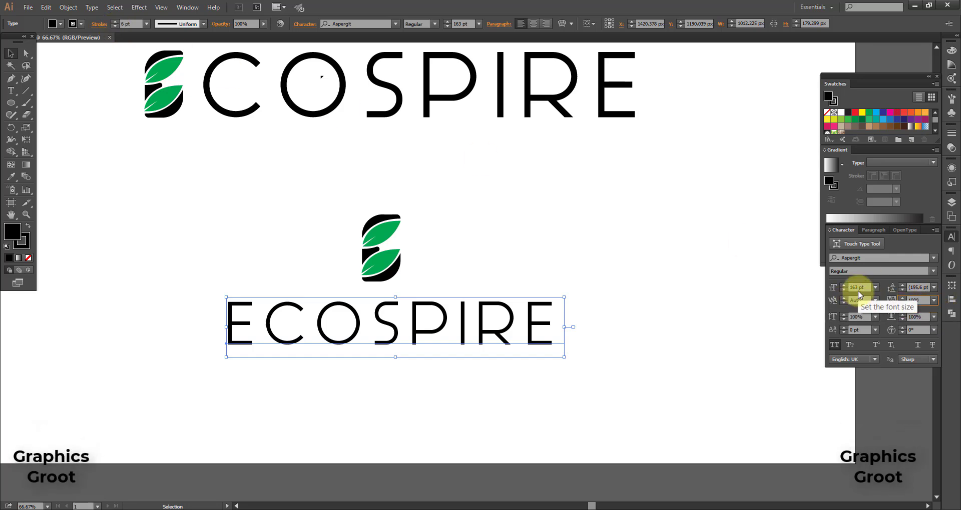
key("Return")
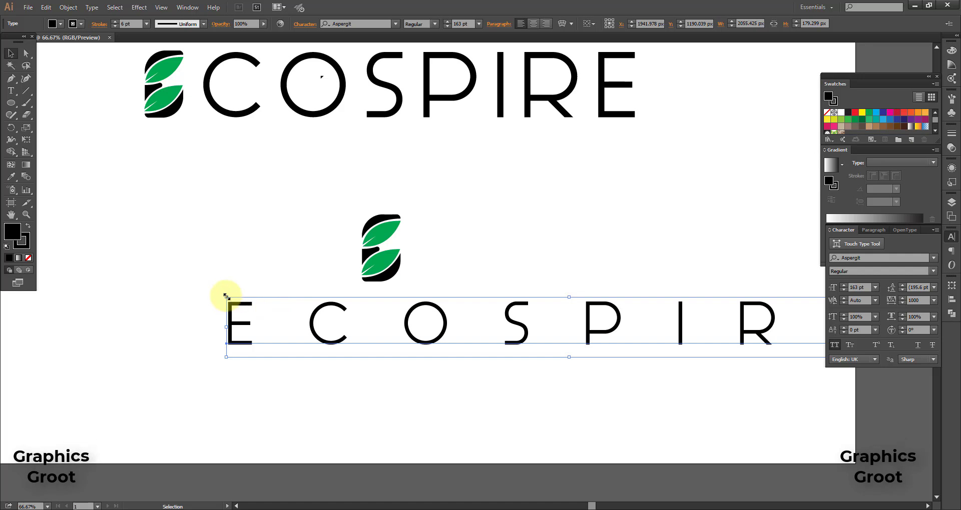
left_click_drag(226, 297, 386, 311)
left_click_drag(548, 335, 383, 322)
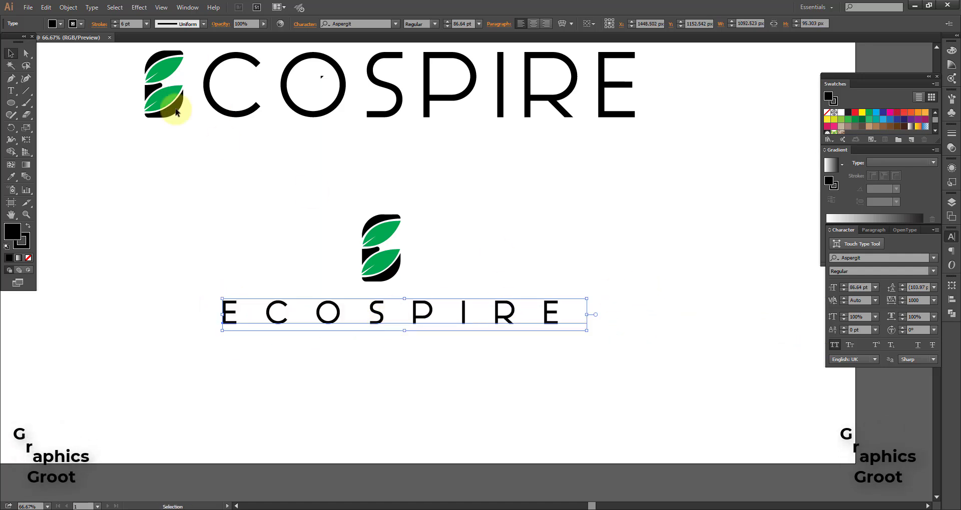
Step: Set the font size of the ECOSPIRE text beneath the symbol to 49 pt
left_click(360, 331)
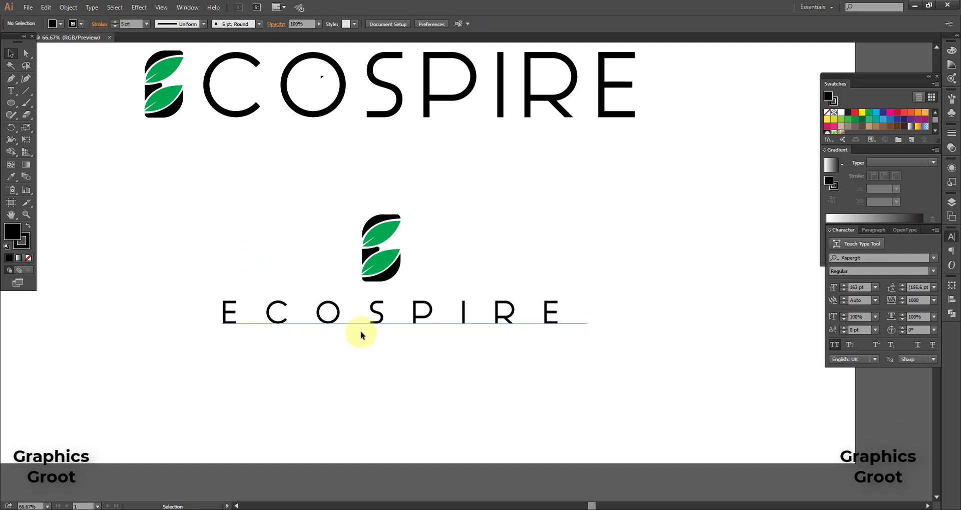
left_click(375, 326)
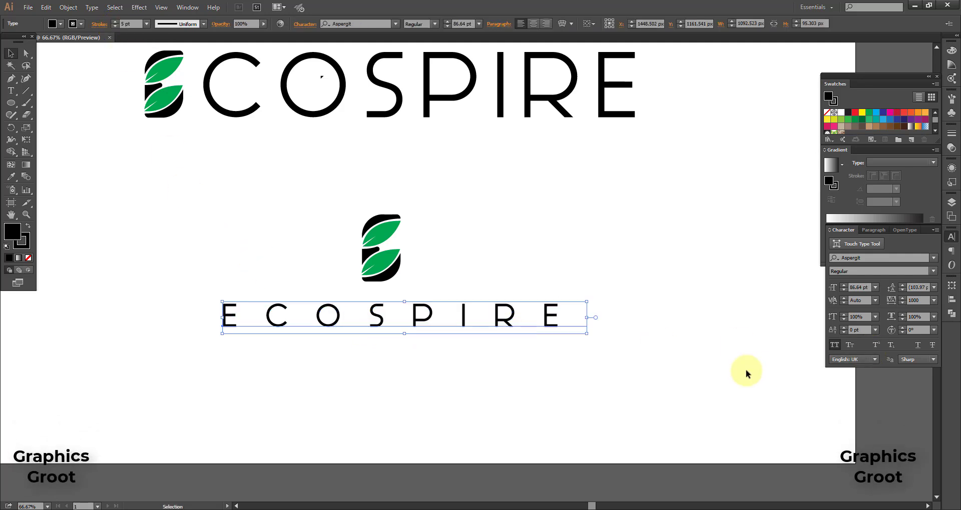
scroll(858, 286, "down", 20)
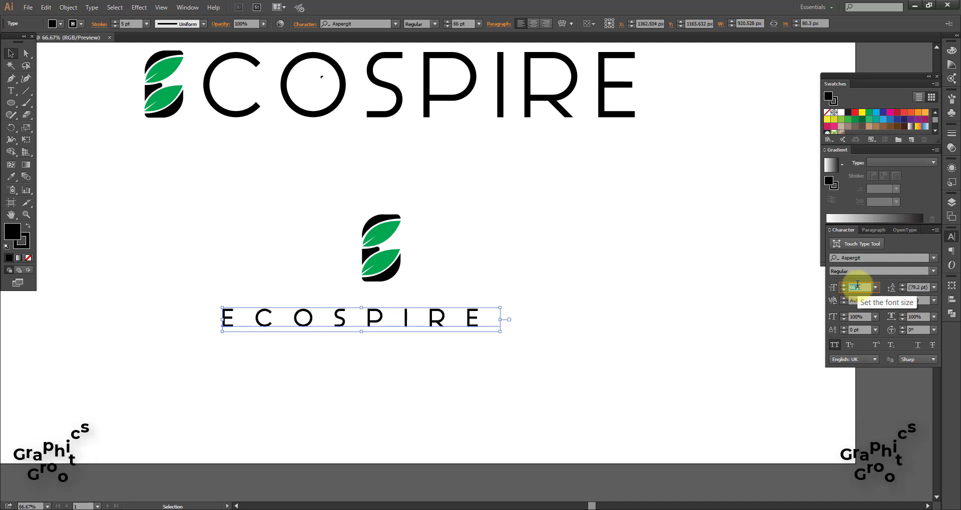
left_click(354, 393)
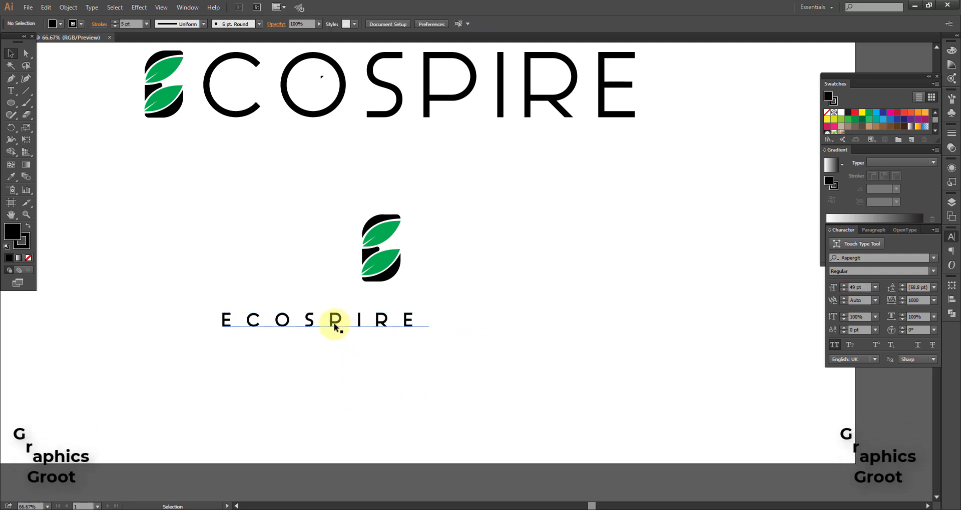
Step: Place the small ECOSPIRE text just under the leaf symbol, roughly centred, with a 4 pt stroke
left_click_drag(333, 327, 377, 311)
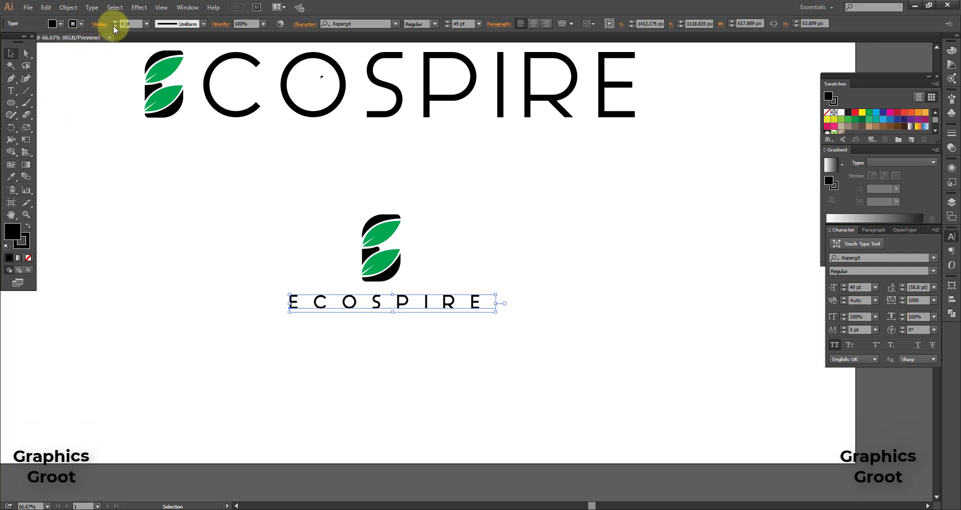
left_click(113, 22)
left_click(198, 245)
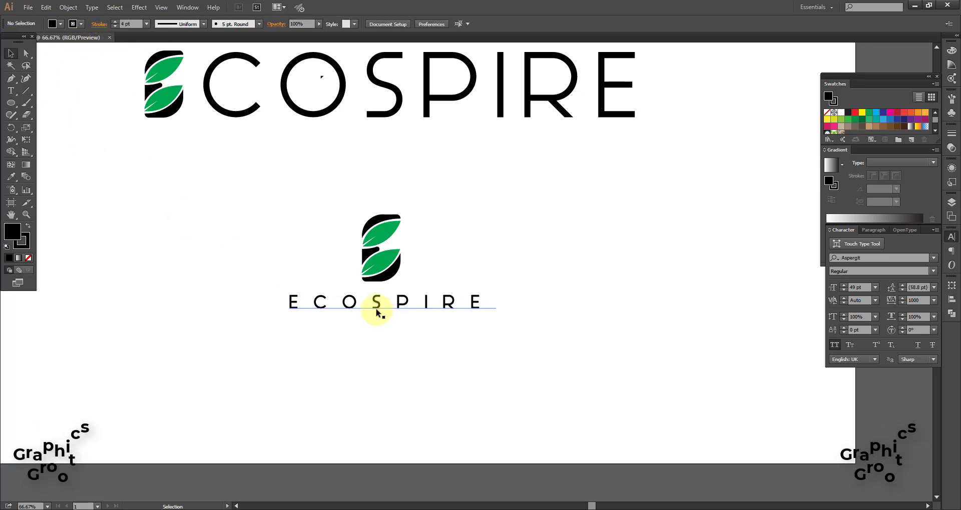
left_click_drag(371, 312, 378, 317)
left_click(380, 344)
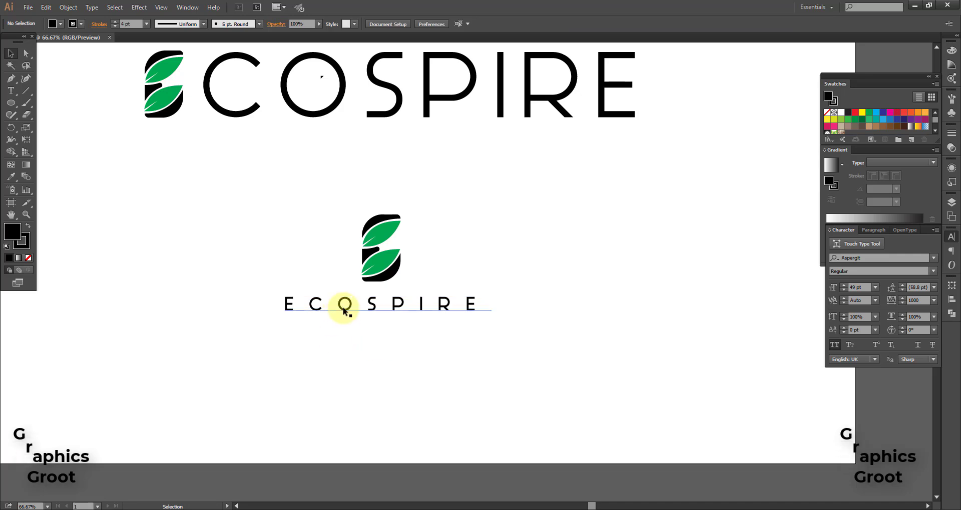
Step: Convert the small ECOSPIRE text to outlines and expand its fill and stroke
right_click(347, 313)
left_click(392, 393)
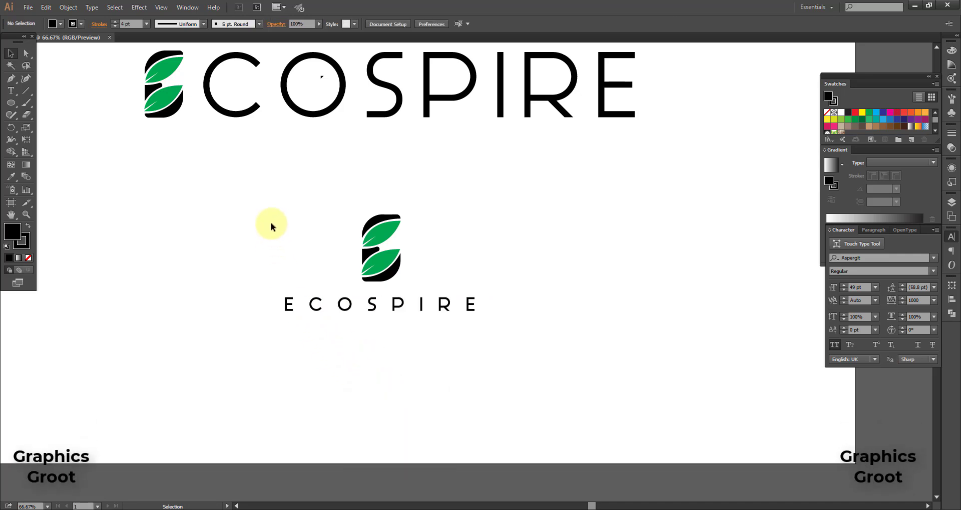
left_click_drag(270, 223, 483, 320)
left_click_drag(233, 285, 288, 316)
right_click(318, 309)
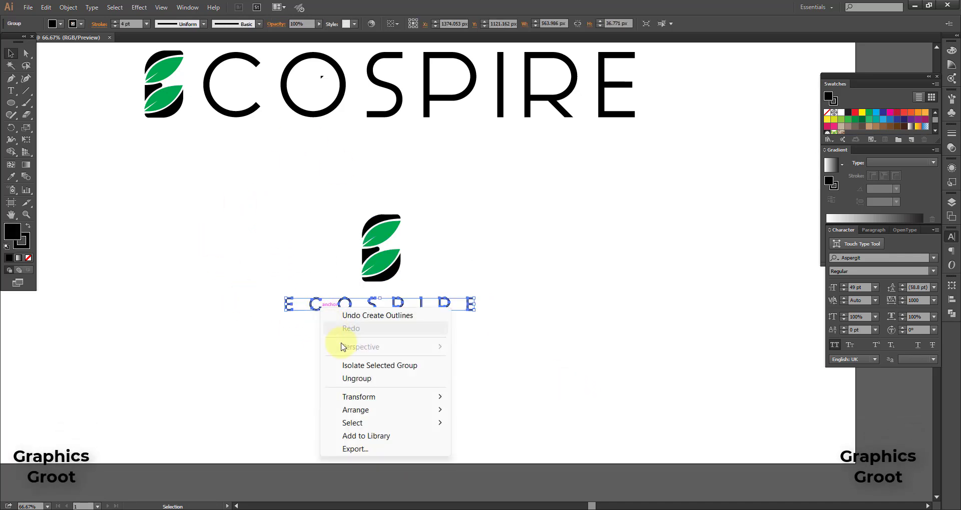
left_click(68, 8)
left_click(90, 135)
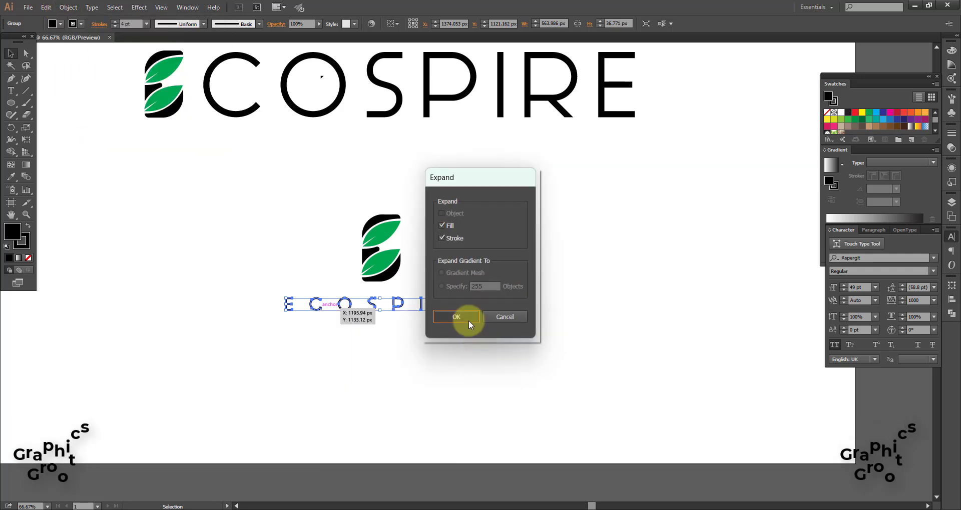
left_click(463, 317)
Step: Align the leaf symbol and the outlined wordmark to each other's horizontal centre
left_click(385, 260)
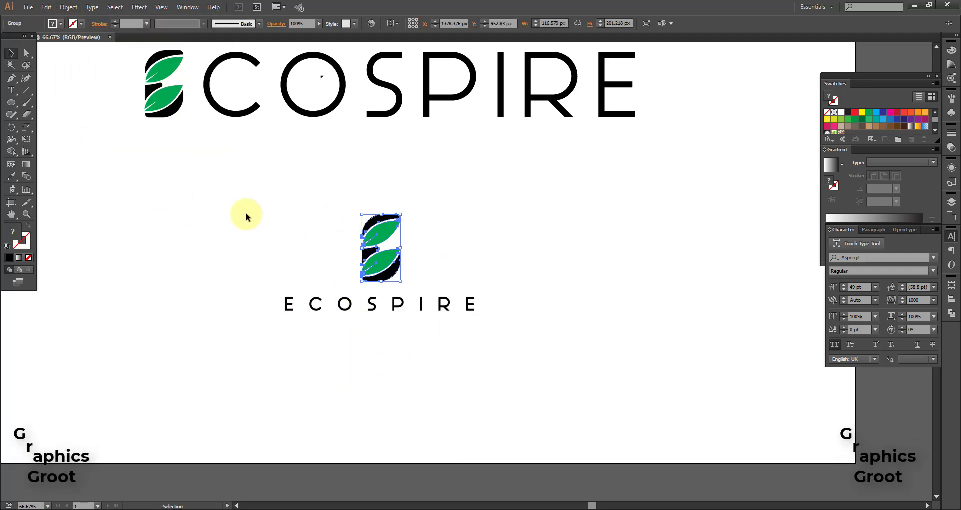
left_click_drag(246, 214, 553, 343)
left_click(423, 28)
left_click(363, 370)
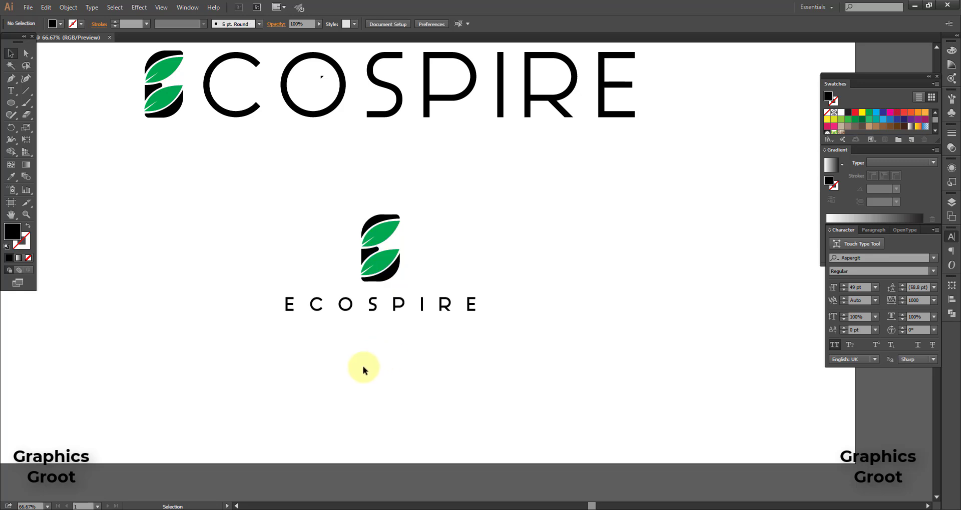
Step: Draw a horizontal line about 419 px long below the small wordmark with a 1 pt black stroke and no fill
scroll(375, 315, "up", 1)
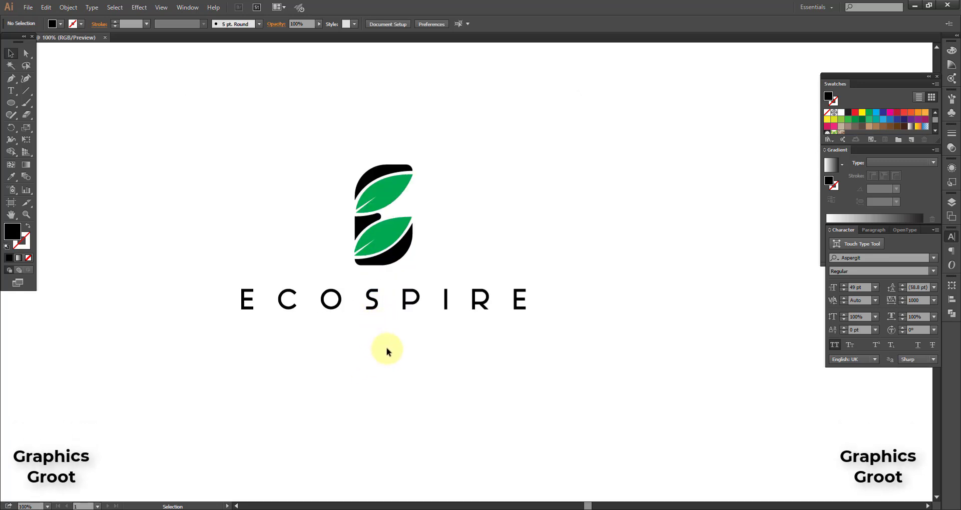
scroll(395, 351, "down", 2)
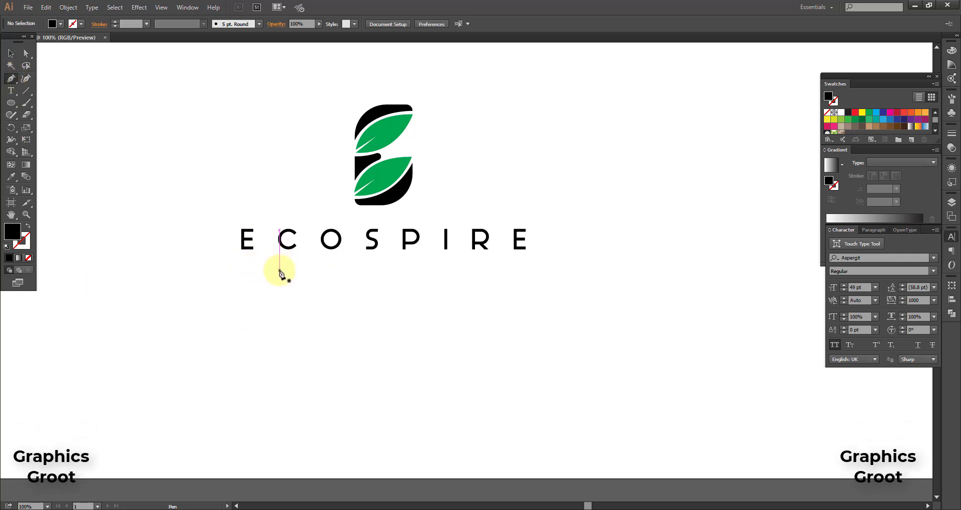
left_click(487, 271)
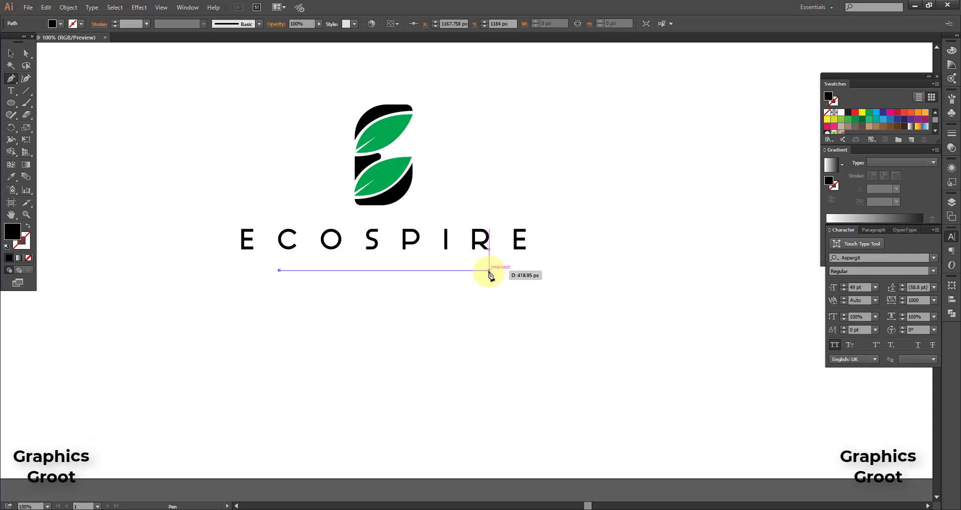
left_click(11, 53)
left_click(333, 356)
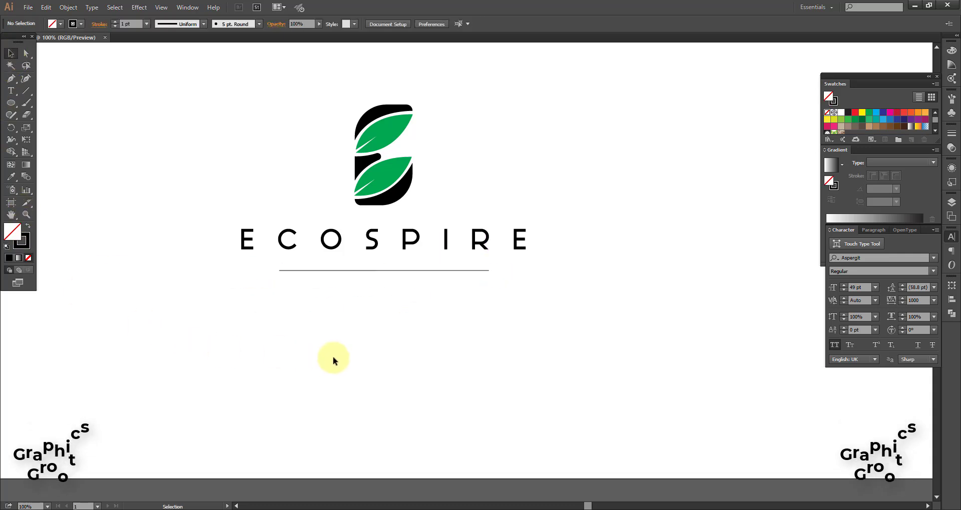
Step: Copy the thin line straight up to the bottom edge of the leaf symbol, above the small wordmark
scroll(379, 286, "up", 1)
left_click(381, 283)
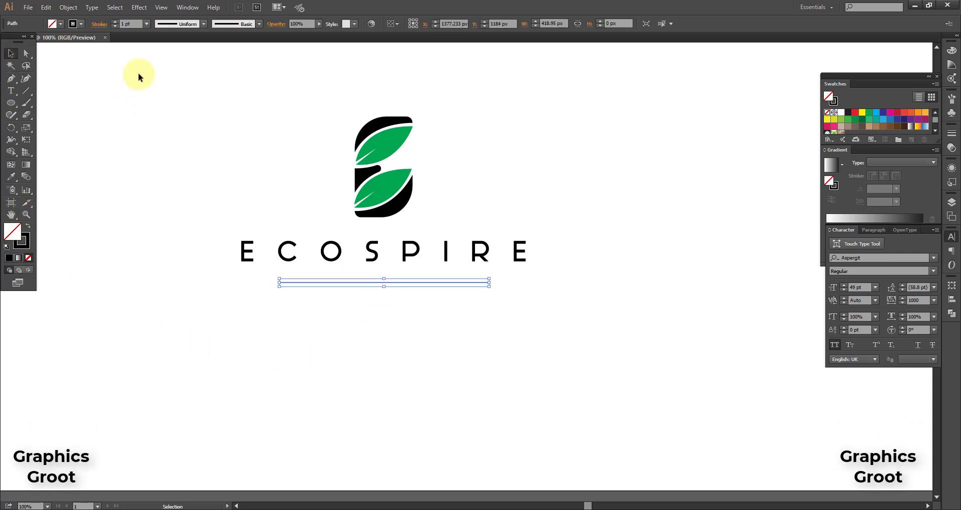
left_click(300, 204)
scroll(382, 283, "up", 2)
left_click_drag(382, 283, 385, 156)
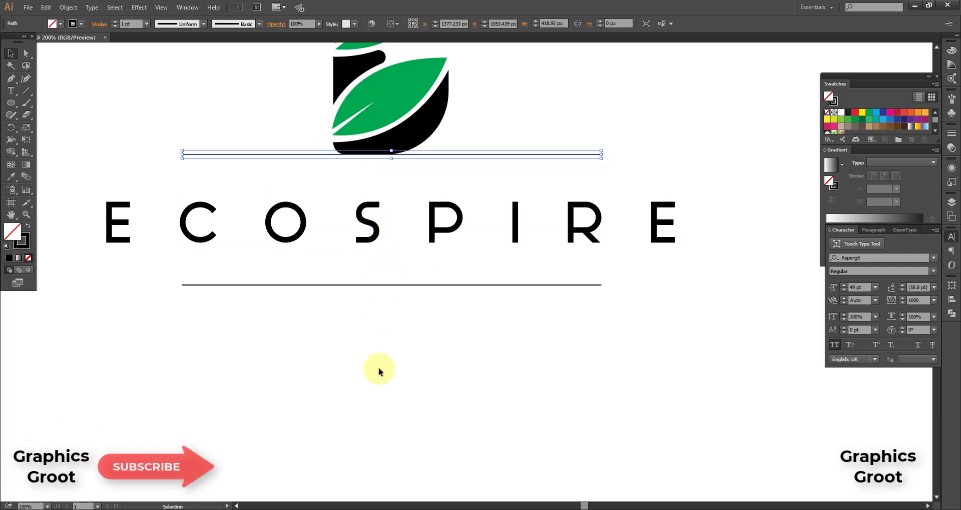
left_click(379, 373)
Step: Examine the stacked logo's symbol, spaced name and thin lines up close and beside the full wordmark
scroll(378, 381, "down", 1)
scroll(377, 384, "down", 2)
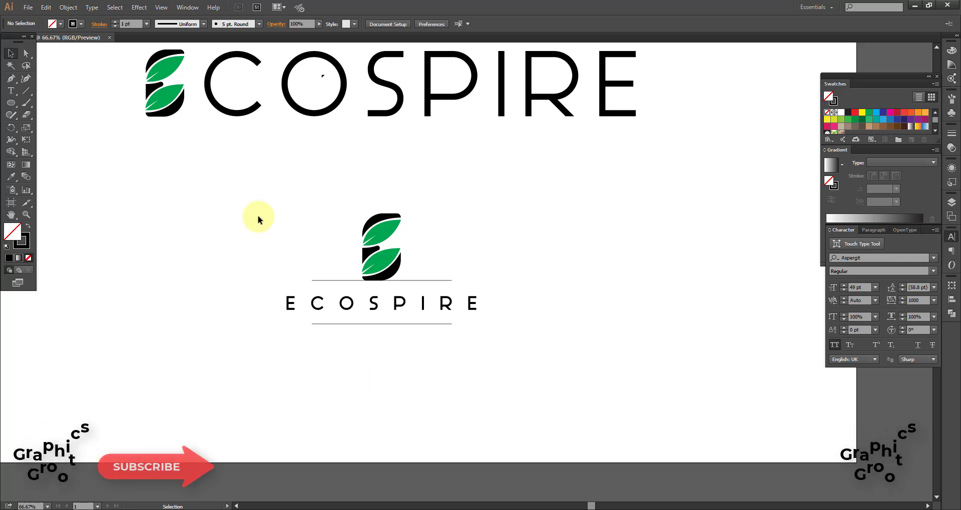
left_click_drag(257, 215, 526, 392)
left_click(354, 368)
scroll(371, 315, "up", 1)
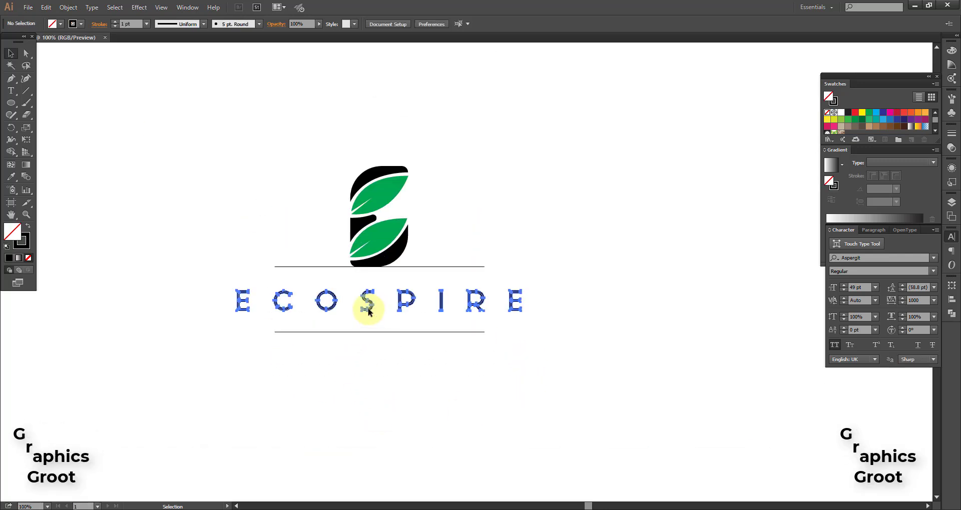
left_click(368, 311)
scroll(366, 307, "up", 3)
scroll(381, 292, "down", 3)
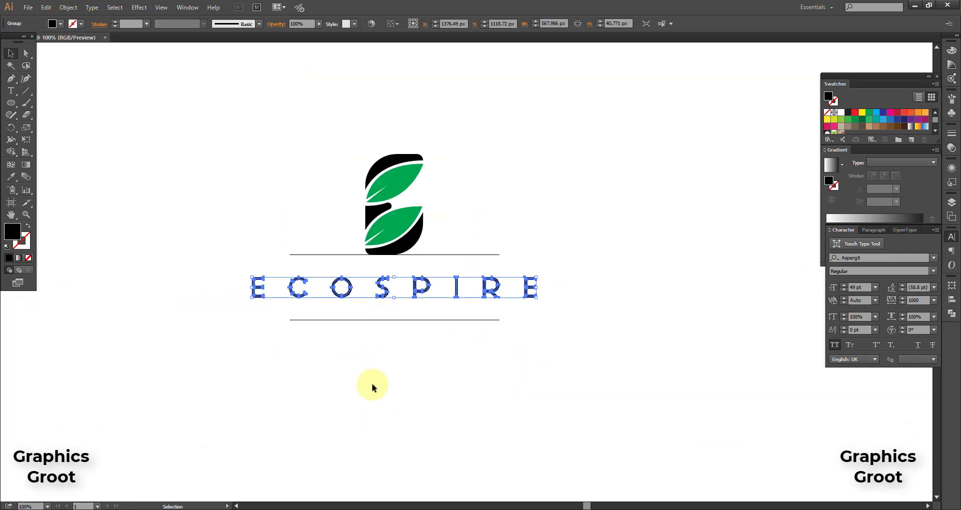
left_click_drag(226, 161, 584, 393)
scroll(268, 317, "down", 2)
left_click(307, 379)
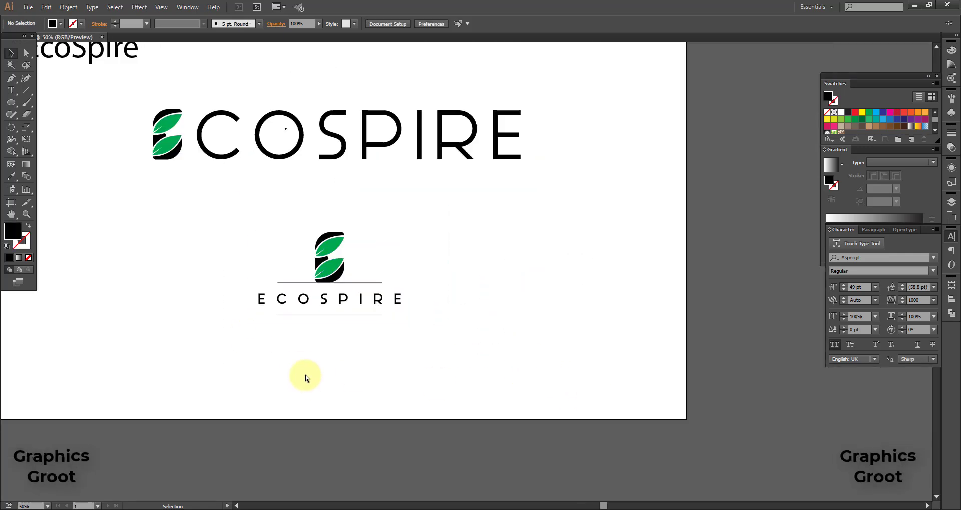
scroll(273, 327, "left", 5)
scroll(274, 326, "up", 3)
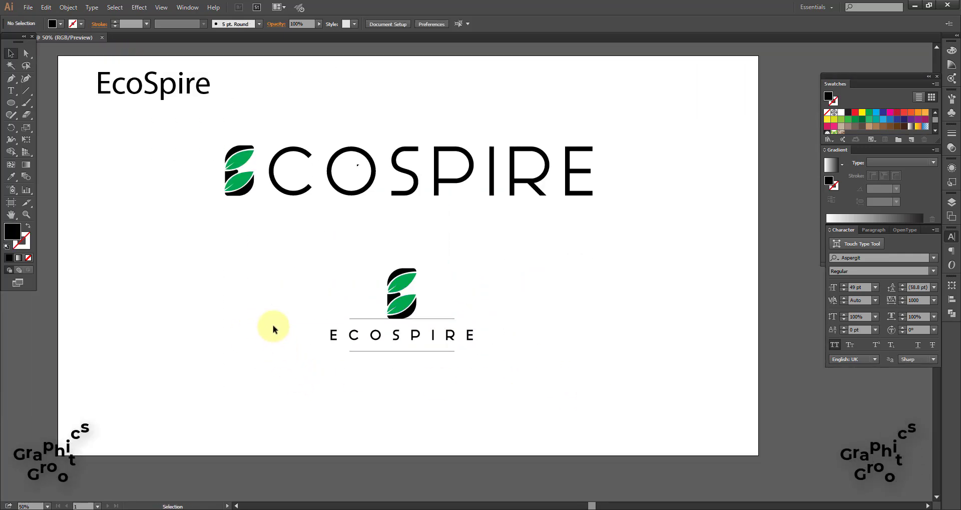
Step: Expand the fills and strokes of the whole stacked logo, including its two thin lines
left_click_drag(318, 257, 478, 287)
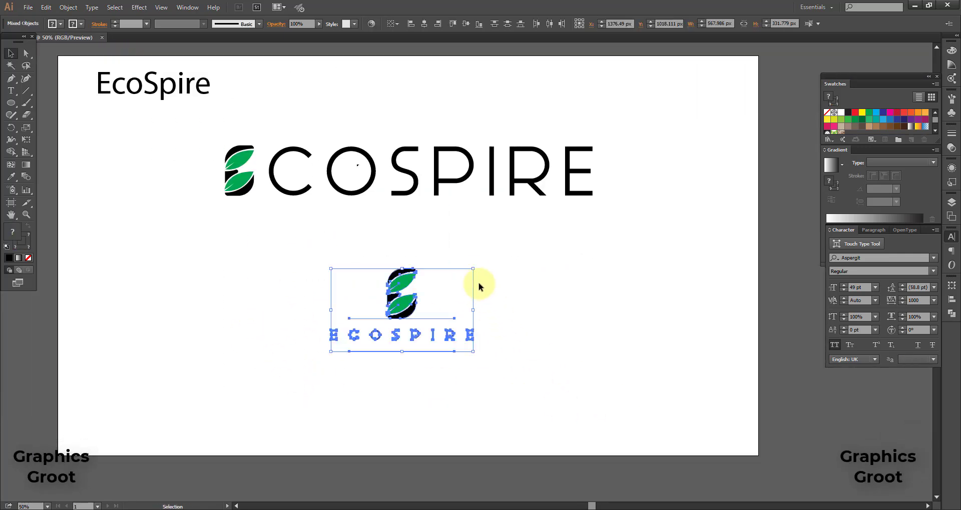
left_click(68, 7)
left_click(82, 131)
left_click(453, 316)
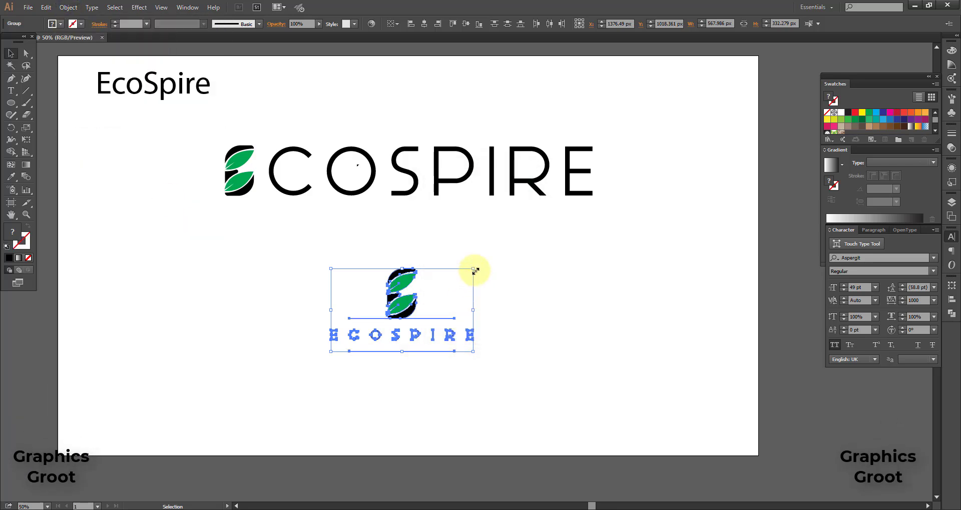
Step: Scale the stacked logo up proportionally about its centre to about 760 × 445 px
left_click_drag(475, 267, 497, 254)
left_click(254, 291)
left_click_drag(249, 243, 500, 387)
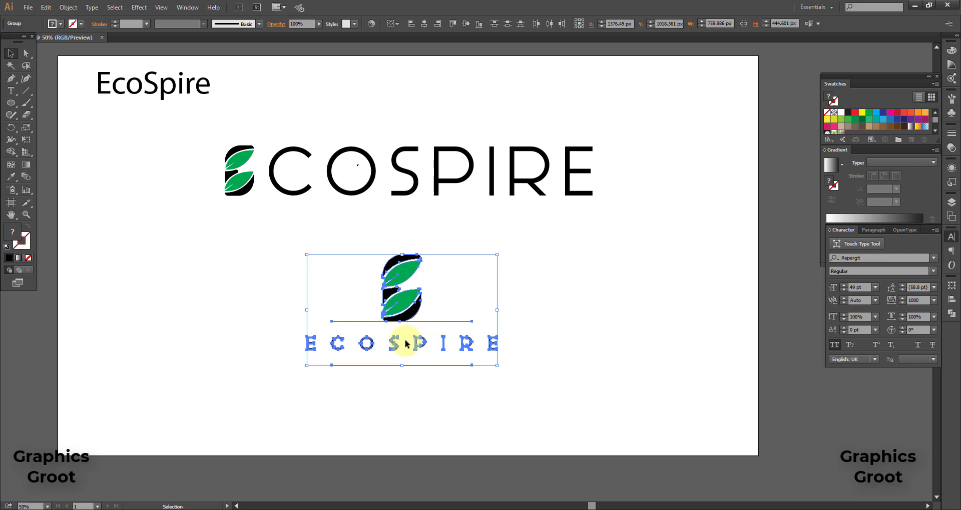
left_click(476, 416)
scroll(476, 418, "up", 1)
scroll(476, 419, "up", 1)
scroll(354, 360, "down", 4)
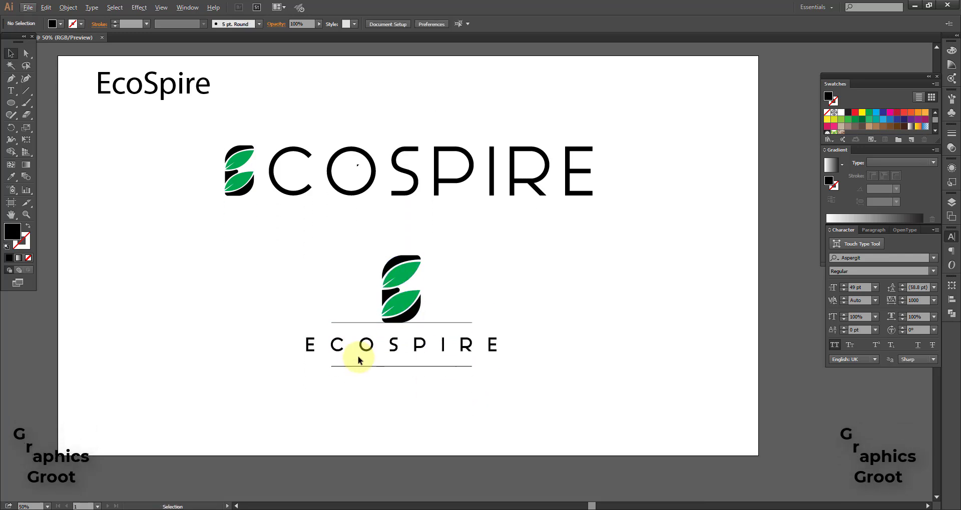
scroll(357, 359, "up", 2)
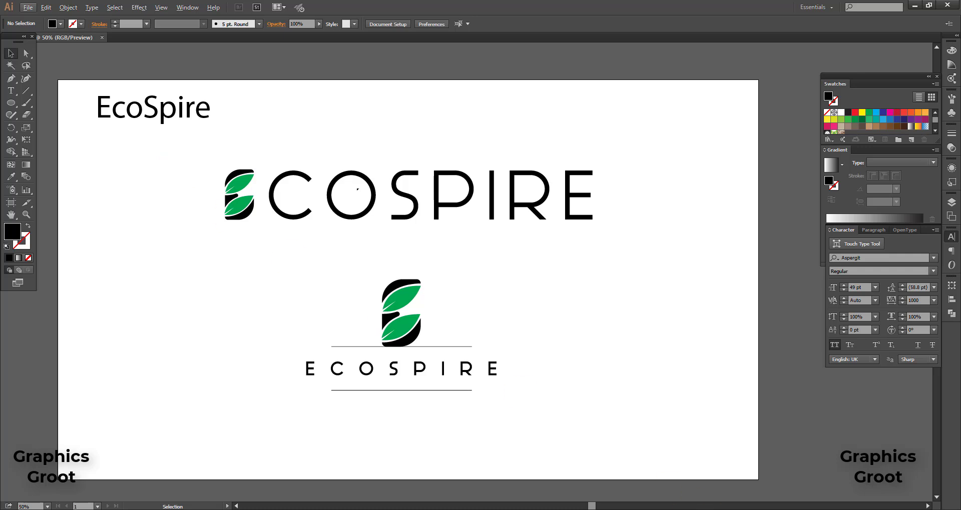
Step: Remove the plain EcoSpire text and move the full wordmark up and to the left on the artboard
key("alt+Tab")
left_click(912, 473)
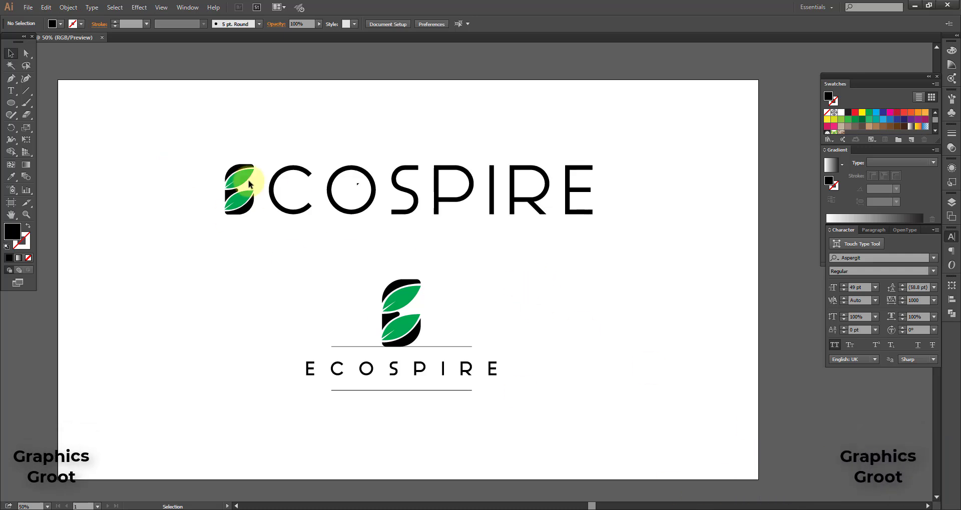
left_click_drag(254, 169, 701, 236)
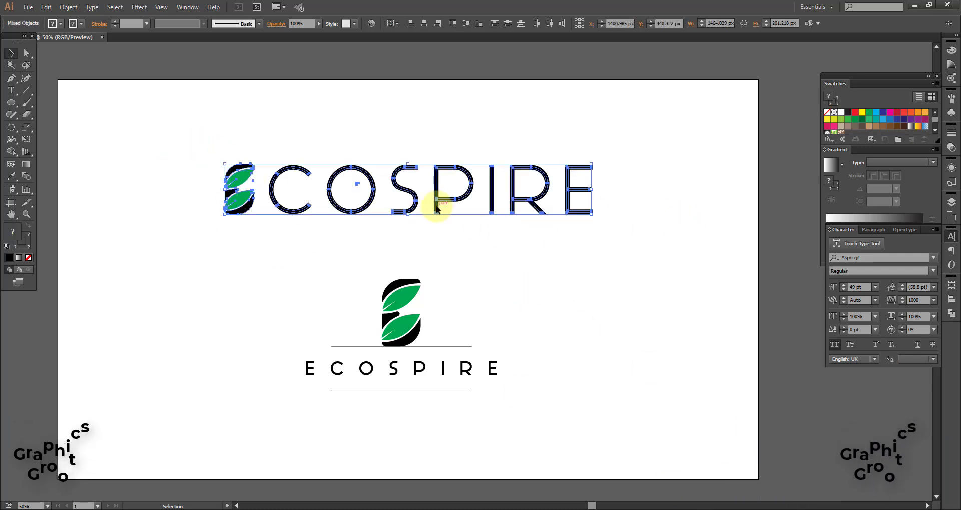
left_click_drag(435, 208, 369, 191)
left_click(211, 250)
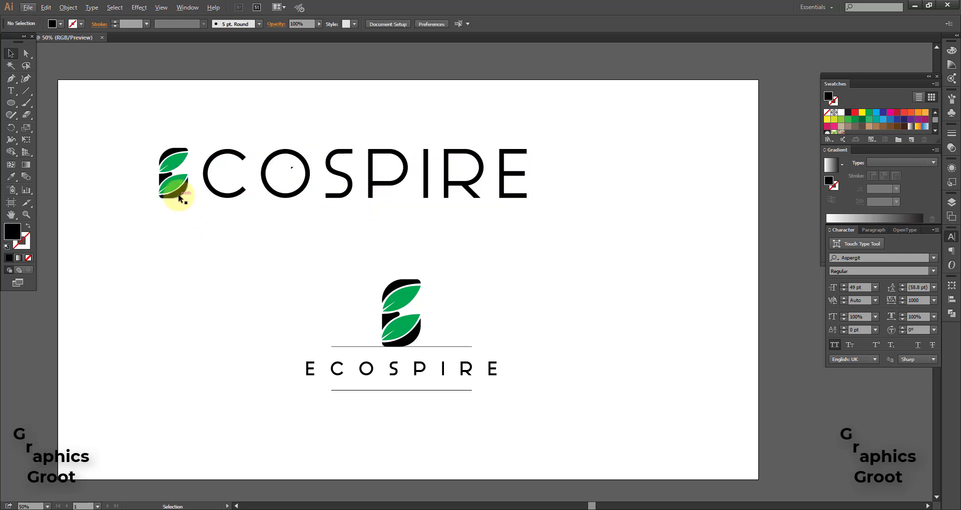
Step: Group the full wordmark's leaf symbol and letters
left_click(179, 198)
right_click(177, 198)
left_click(207, 266)
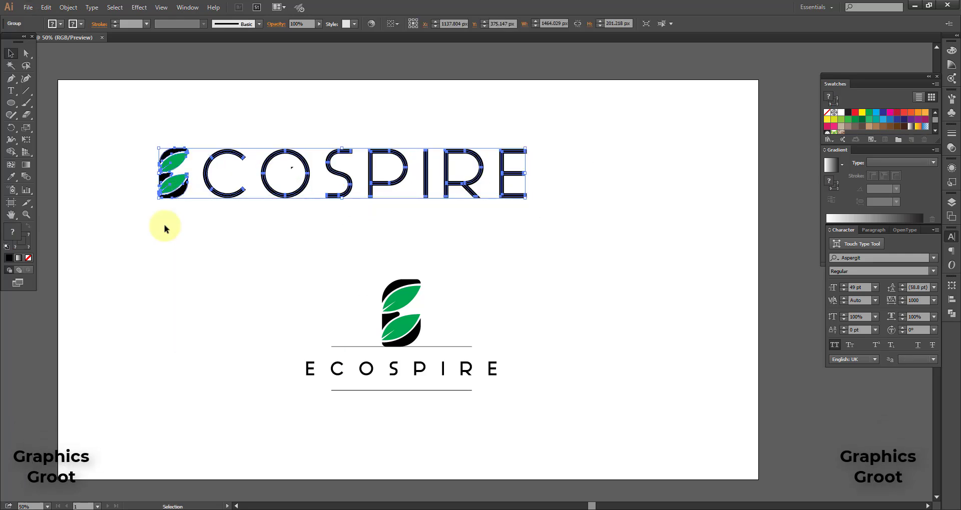